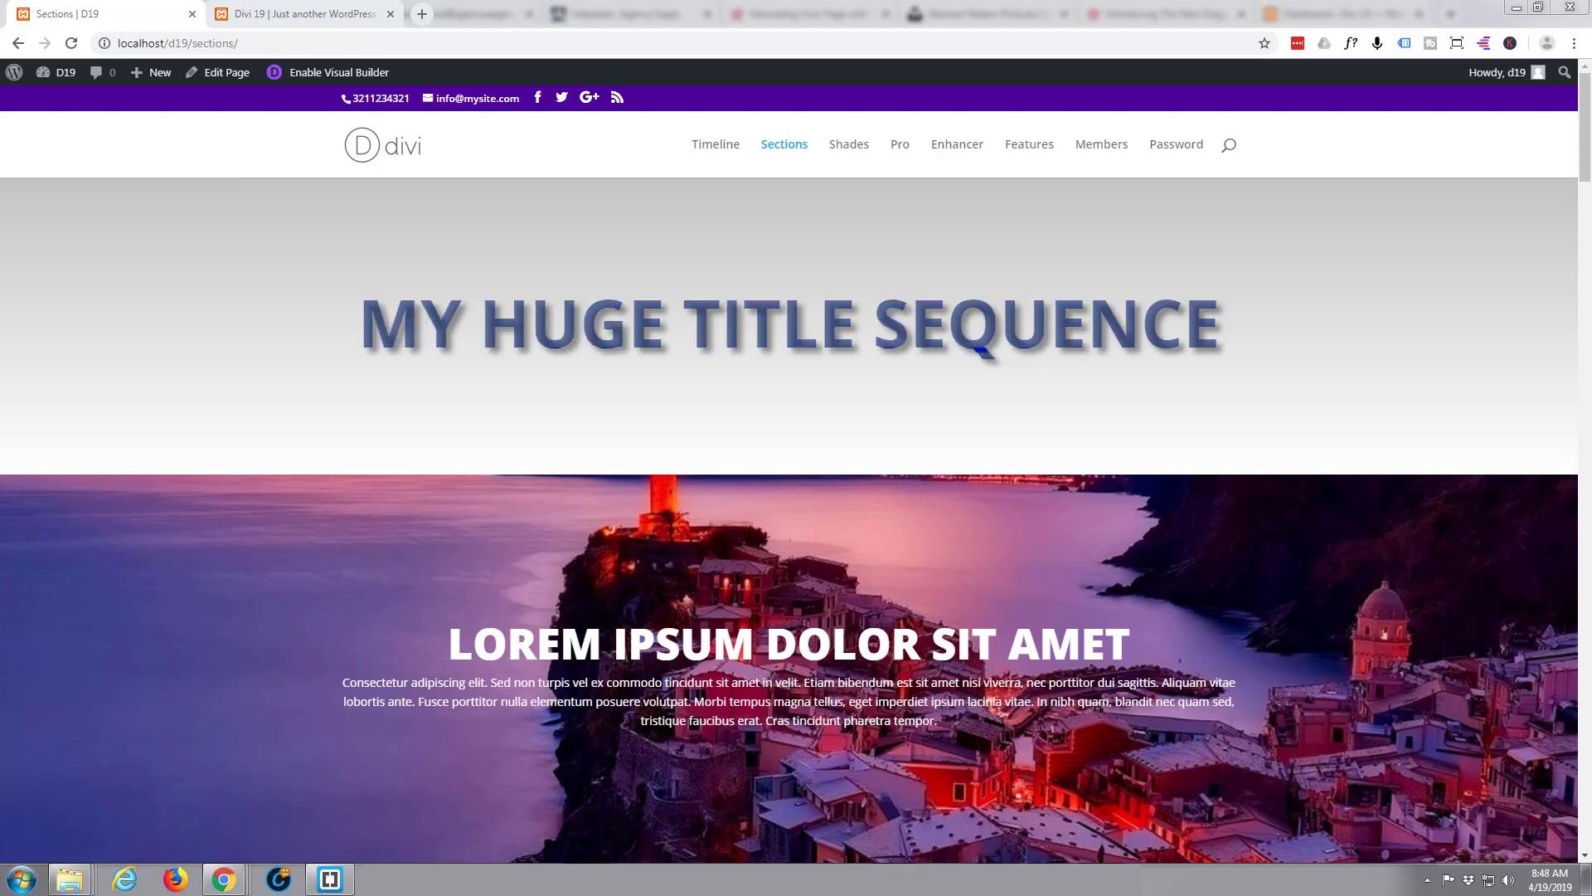
- Bring up the Divi 19 site's card page and scroll to below the card rows
left_click(297, 14)
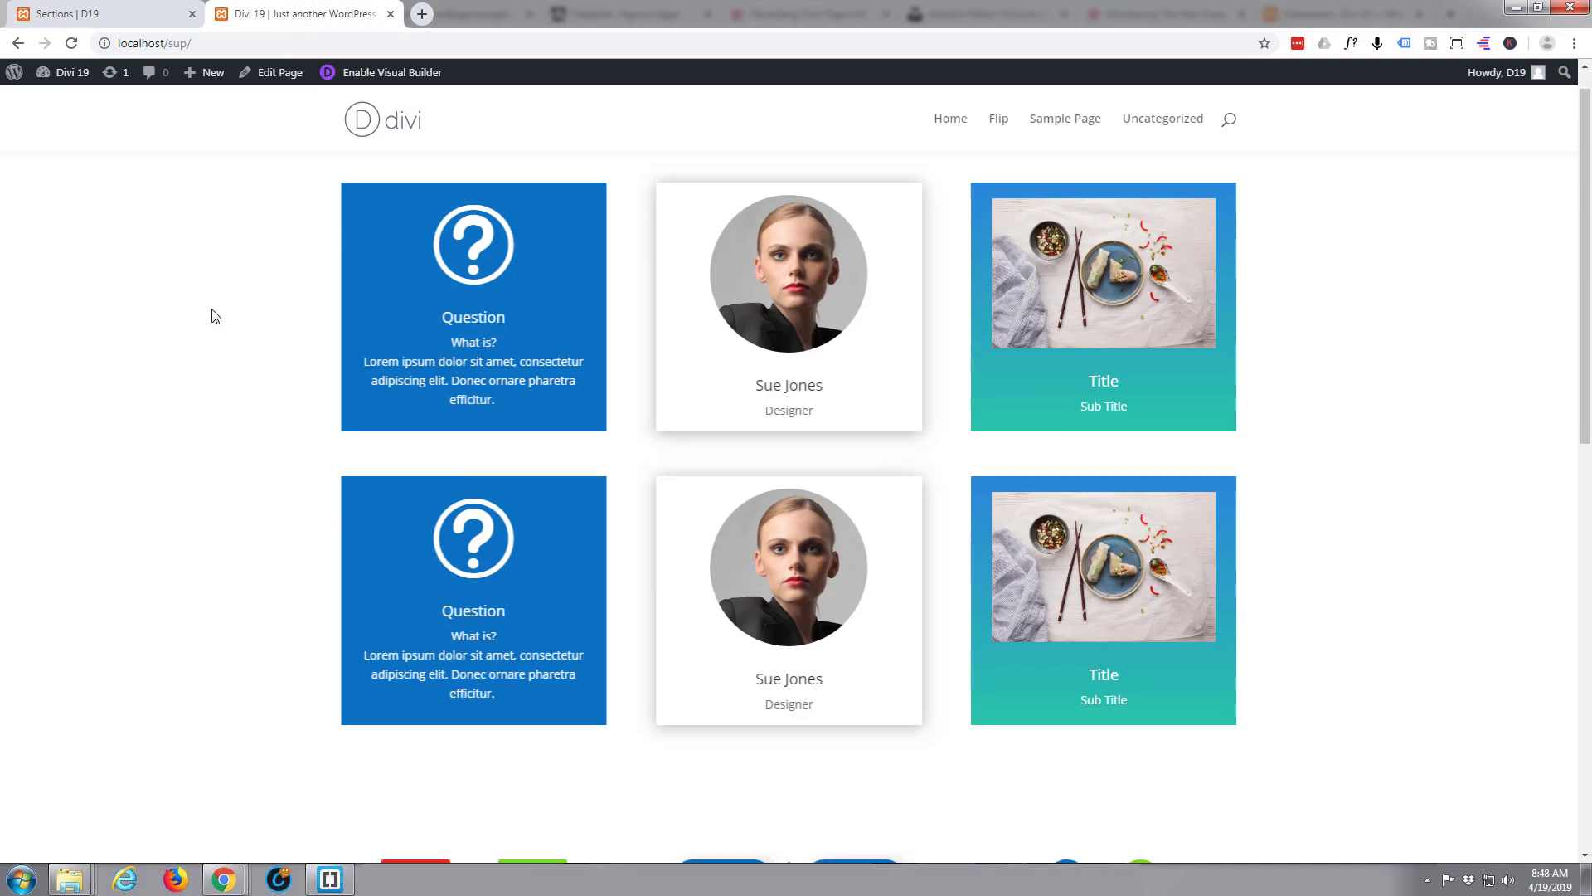
scroll(215, 316, "down", 4)
scroll(214, 316, "up", 2)
scroll(215, 316, "up", 2)
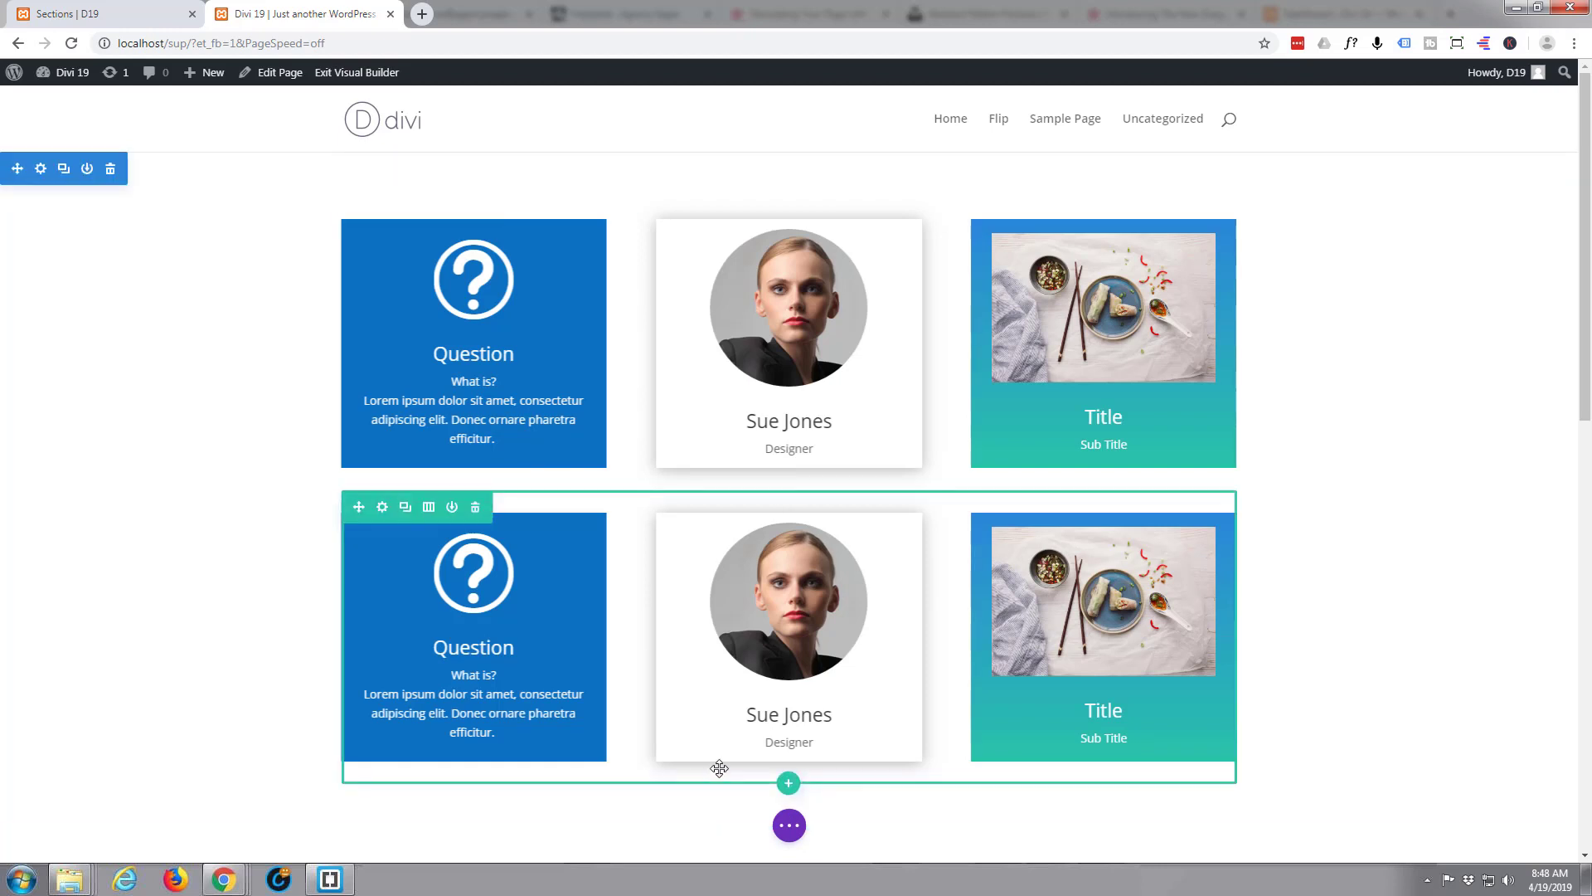
scroll(655, 800, "down", 2)
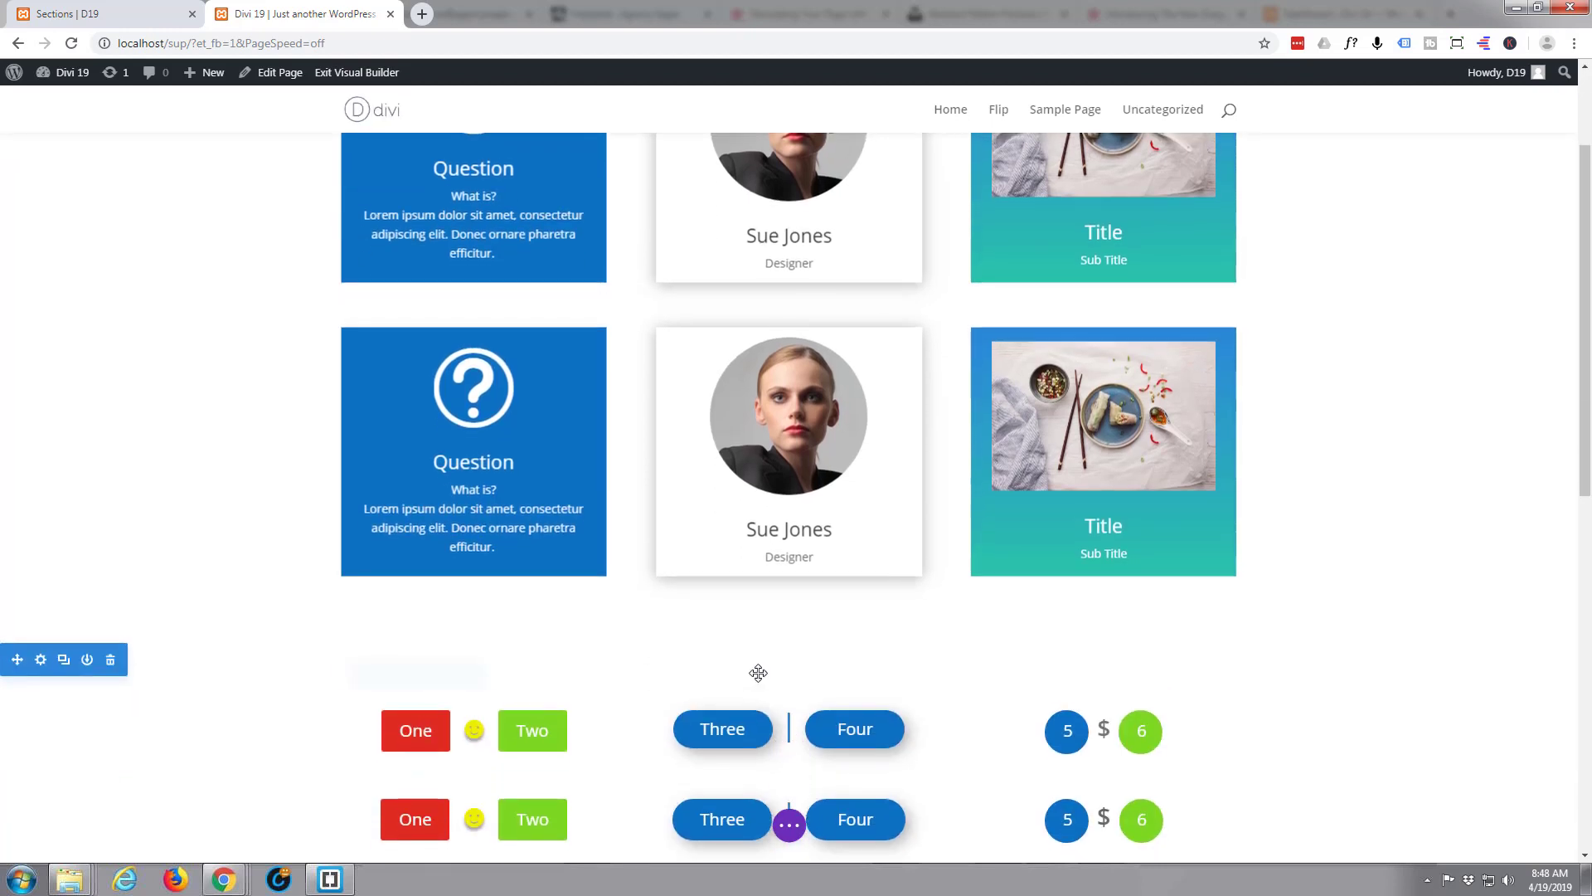
- Insert a Regular section with a one-column row and leave the row without modules
left_click(788, 642)
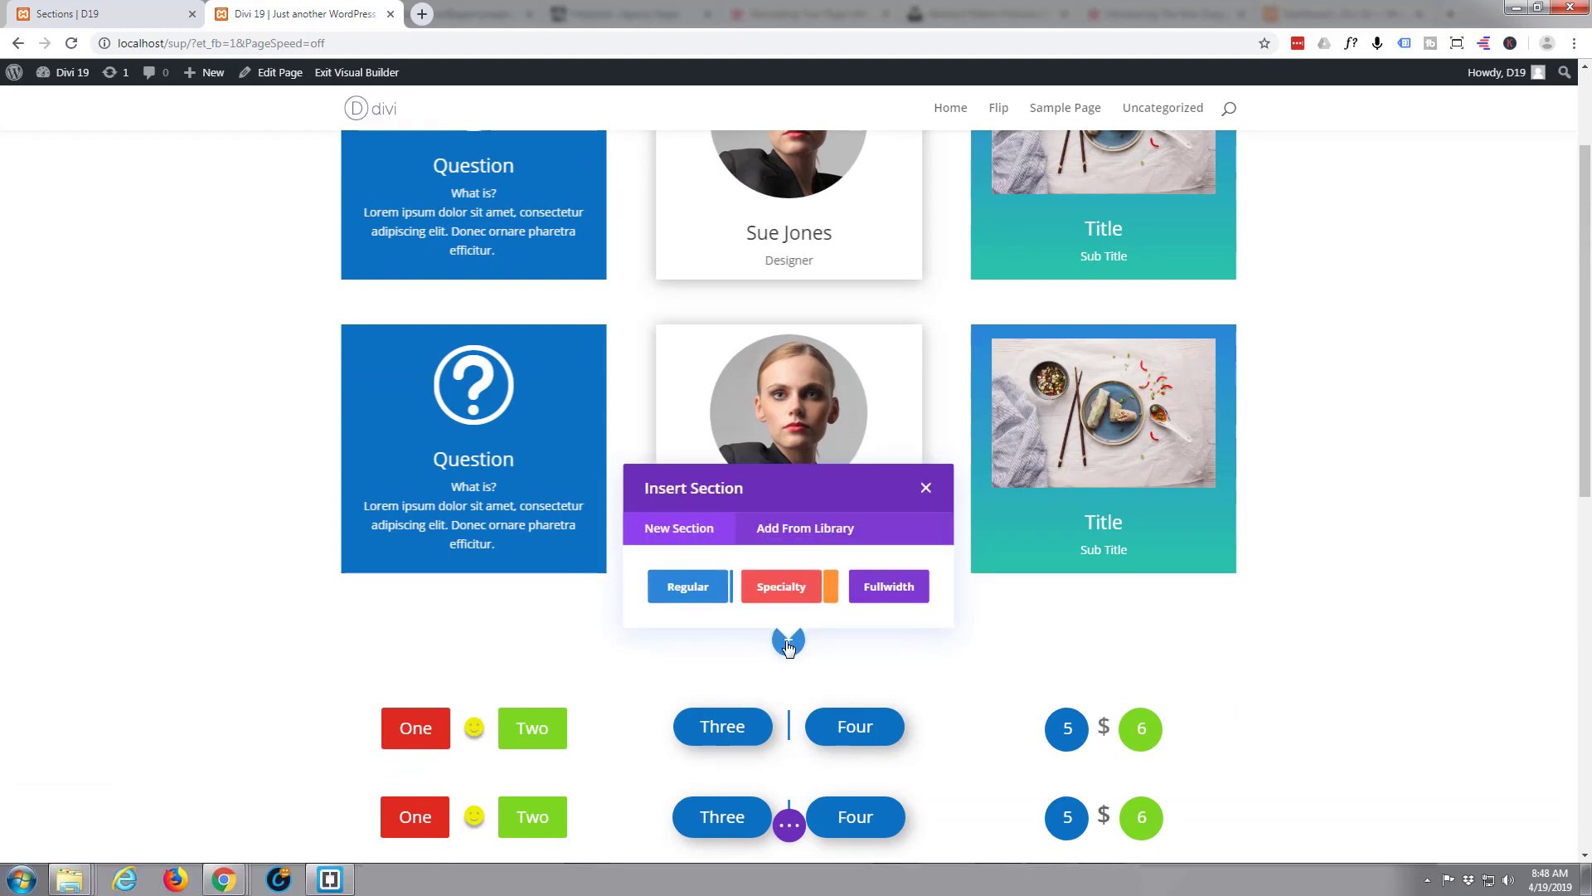
left_click(686, 587)
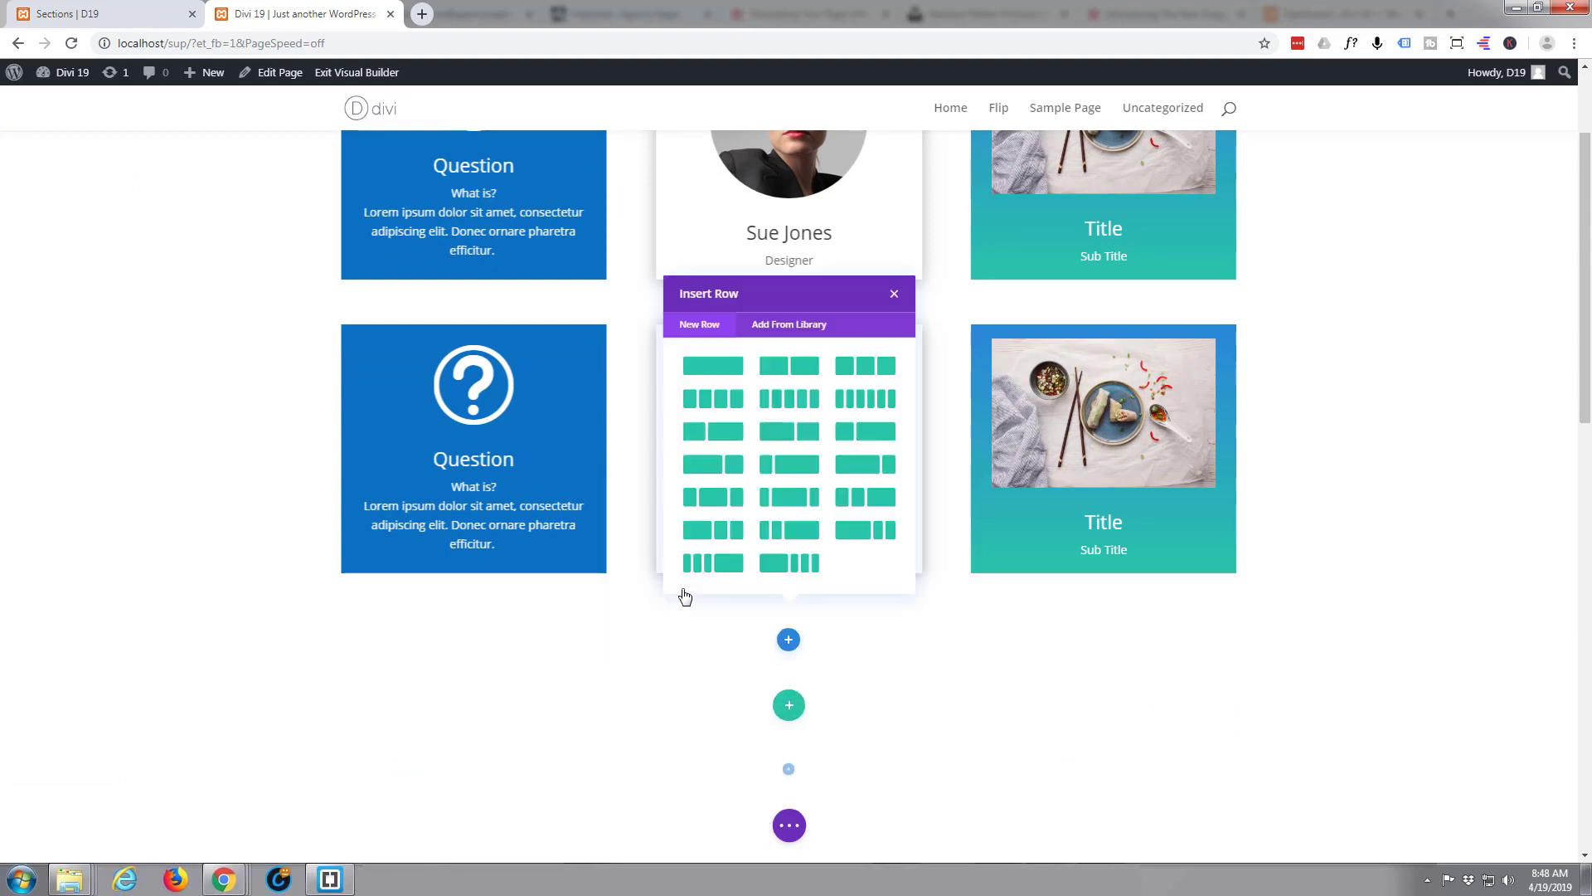
left_click(698, 405)
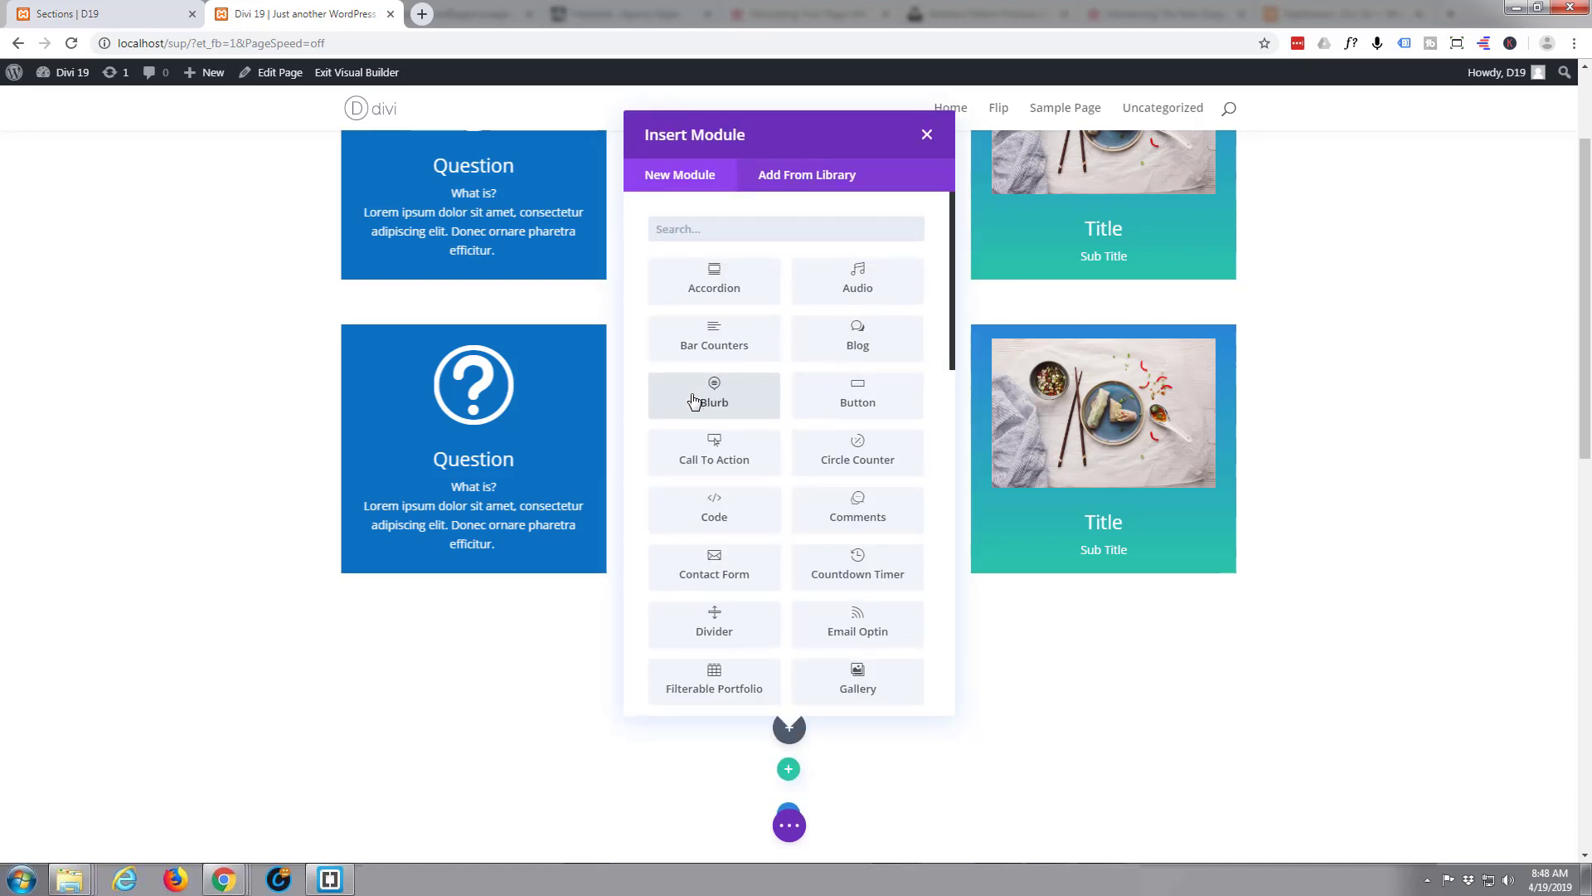
left_click(927, 135)
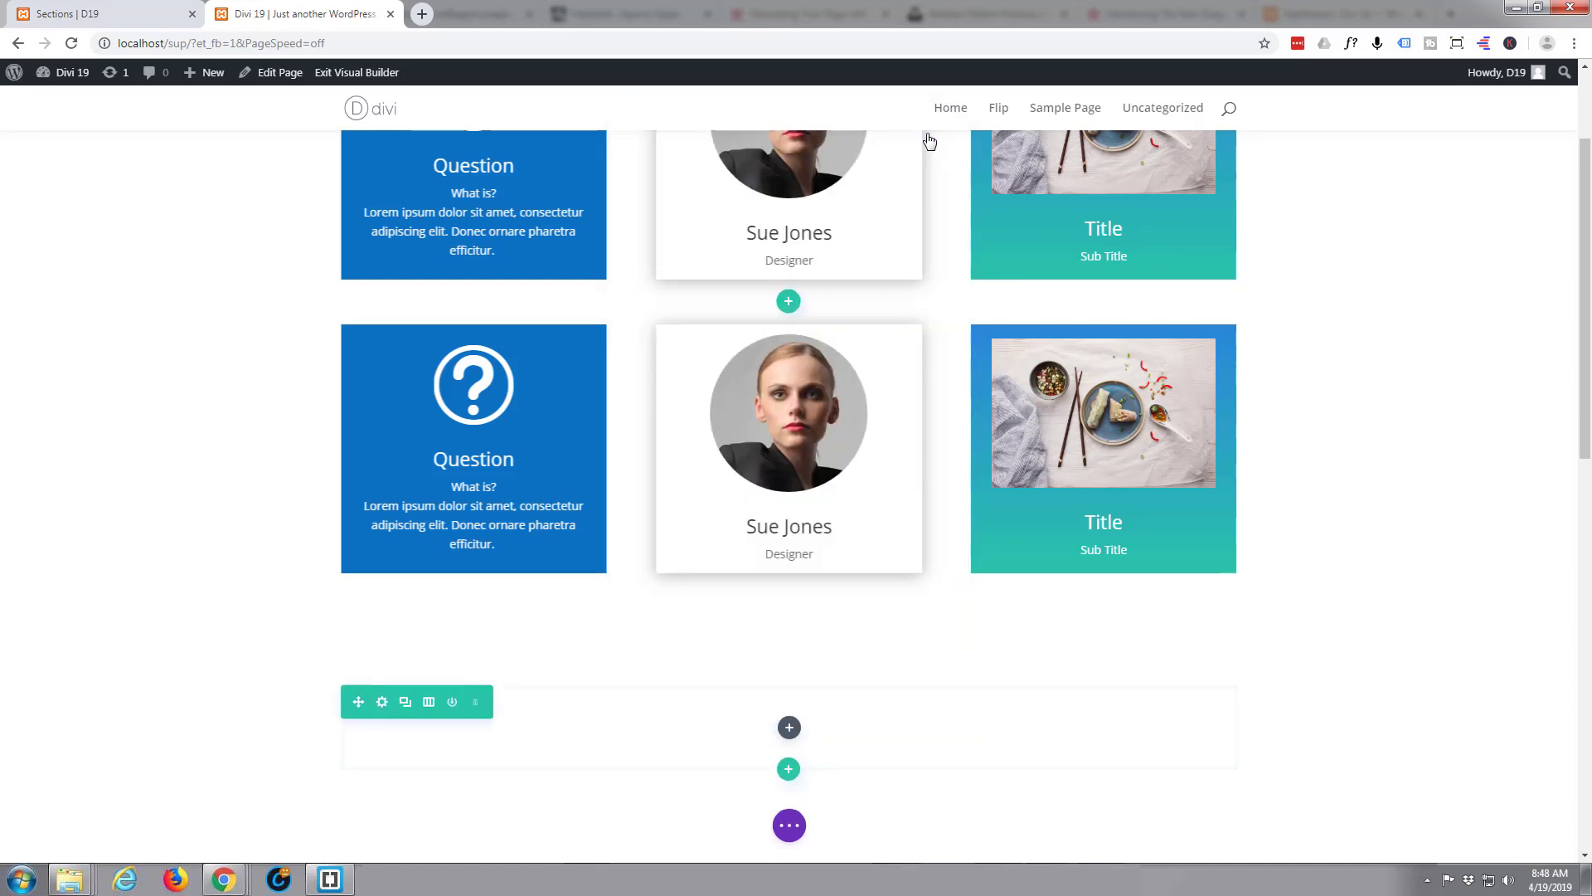
- Set the new row's background image to the dessert photo recipe_image_26.jpg
left_click(383, 702)
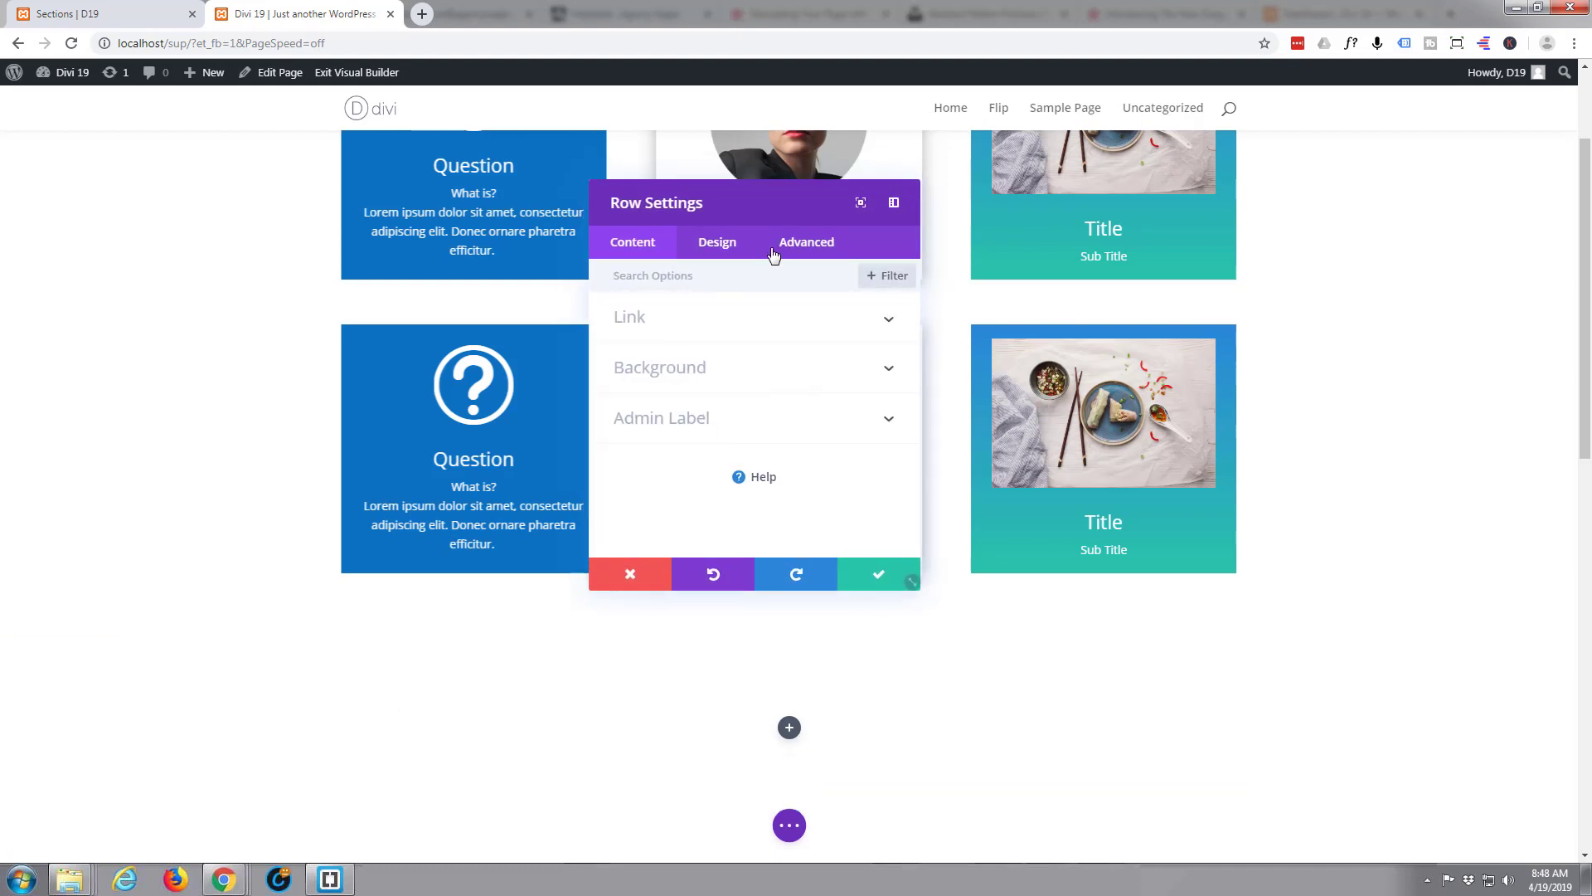
left_click(745, 376)
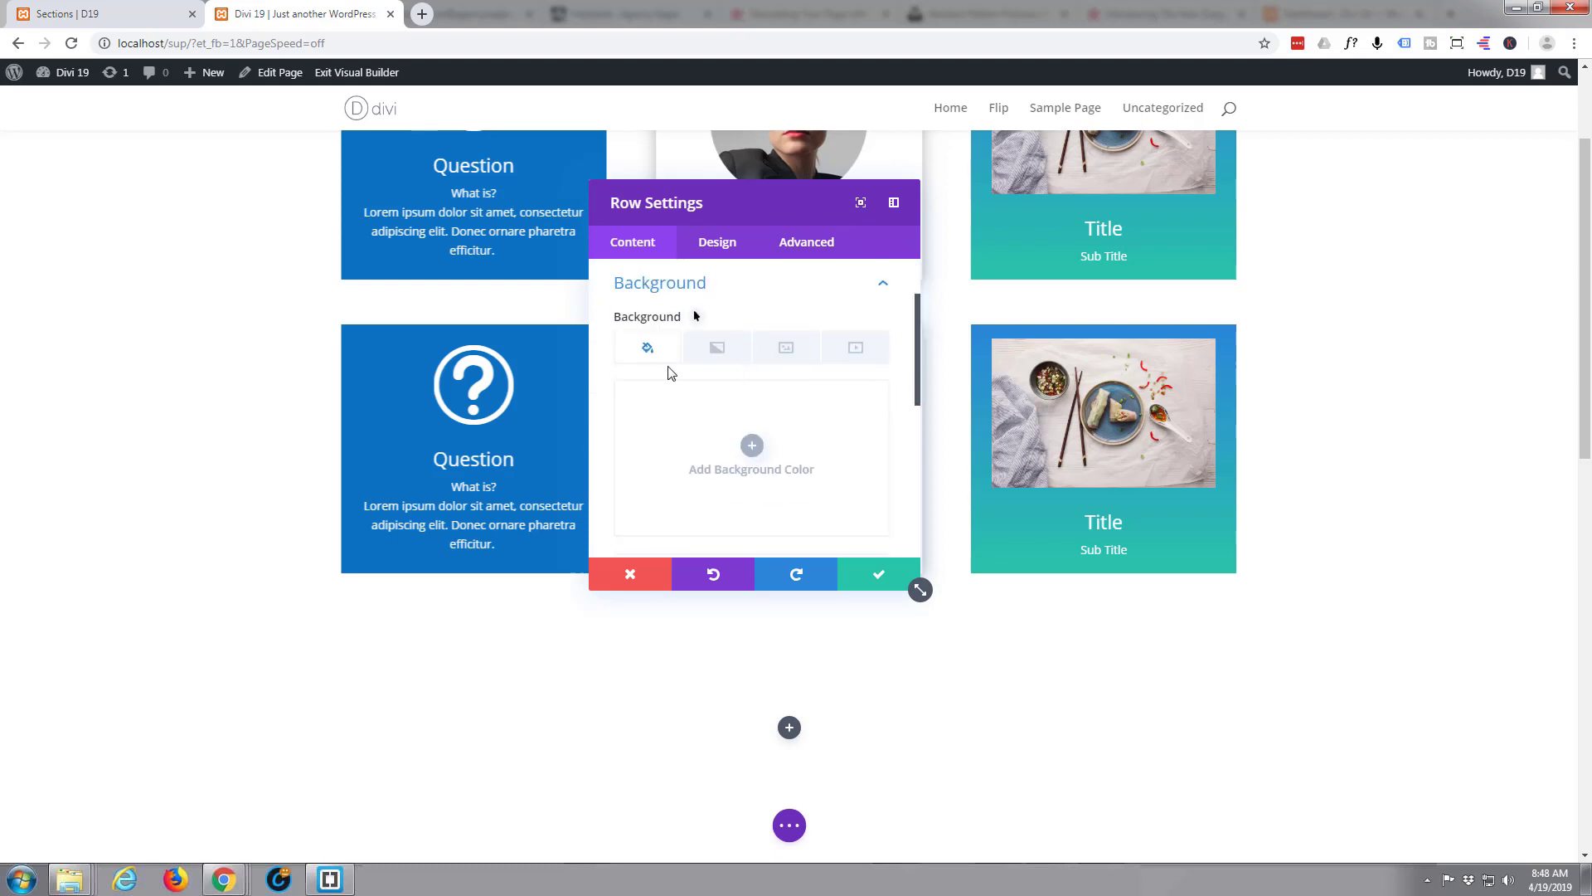
left_click(787, 352)
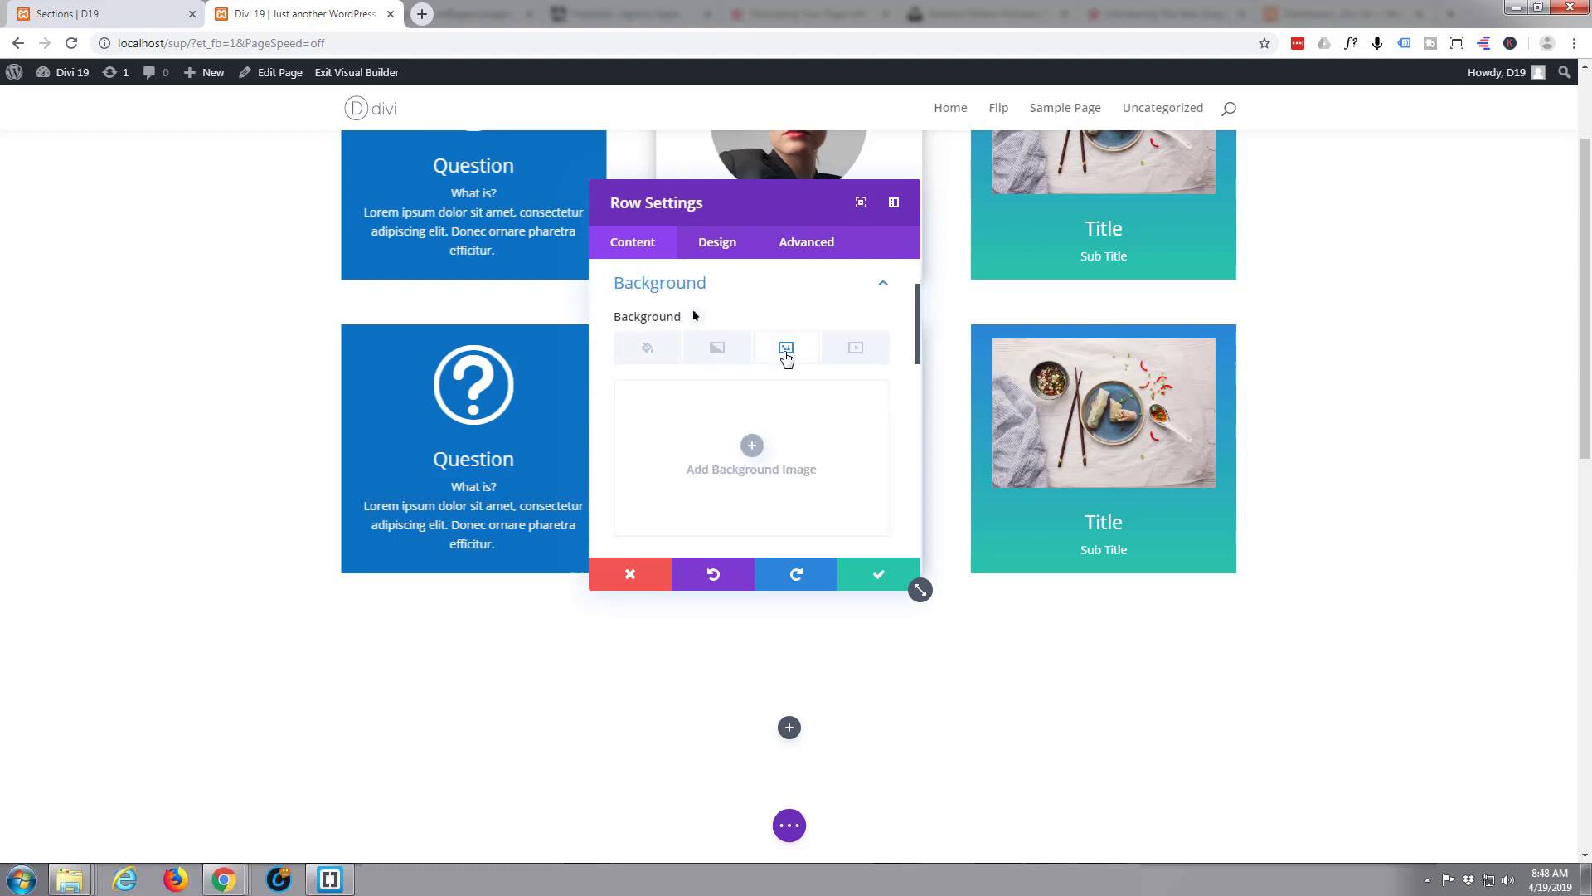
left_click(750, 446)
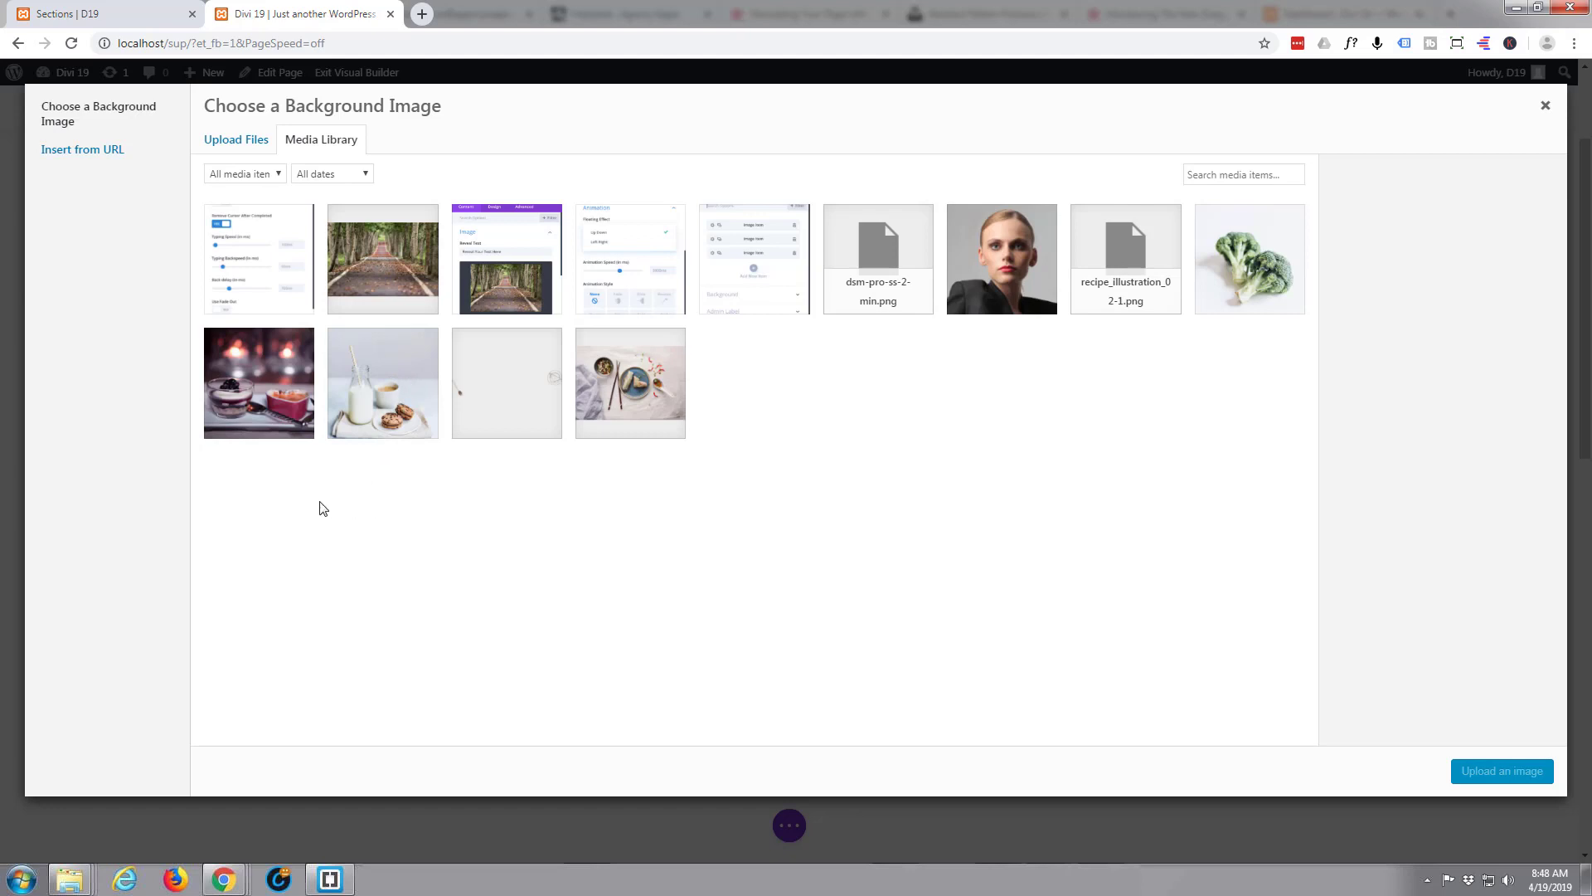
left_click(276, 414)
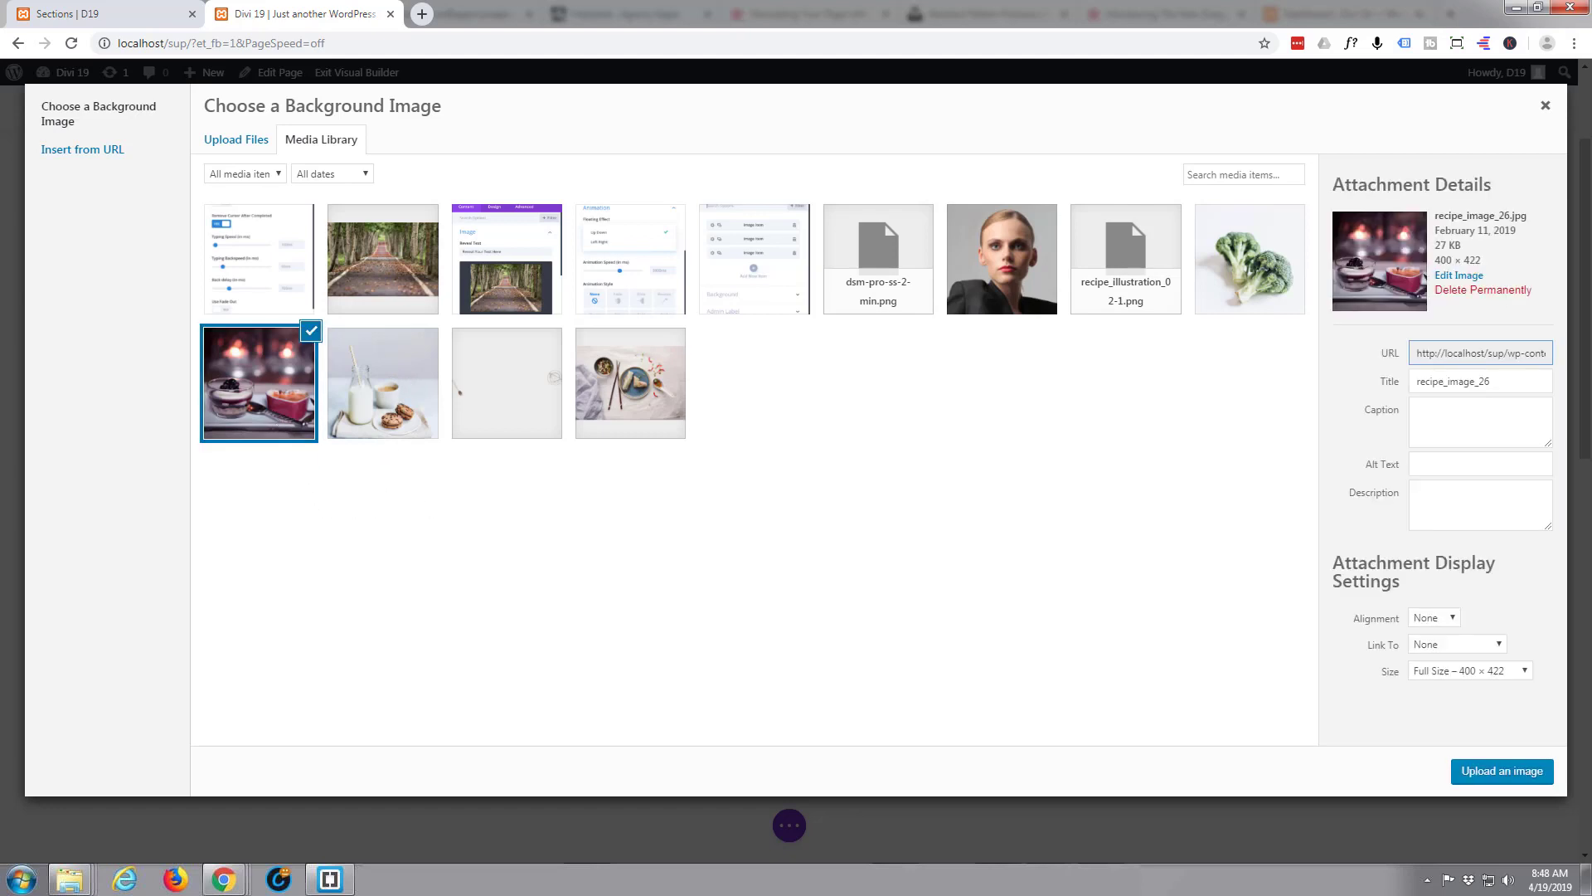
left_click(1489, 771)
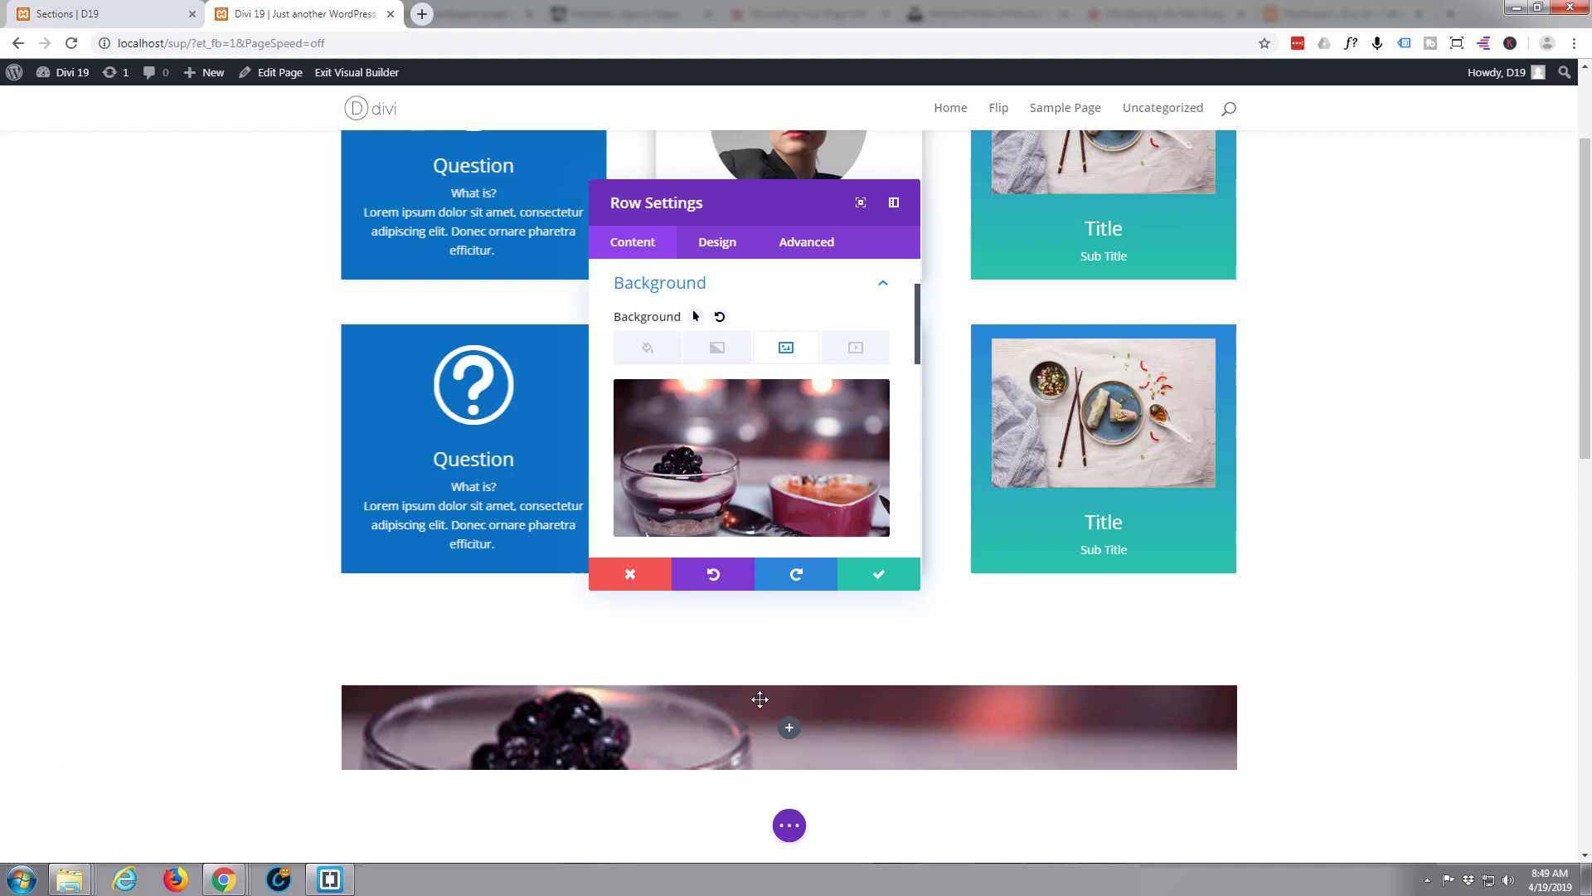
- Save the row, then set Make This Row Fullwidth and custom gutter width 1 in Sizing, and save
scroll(531, 664, "down", 2)
left_click(881, 578)
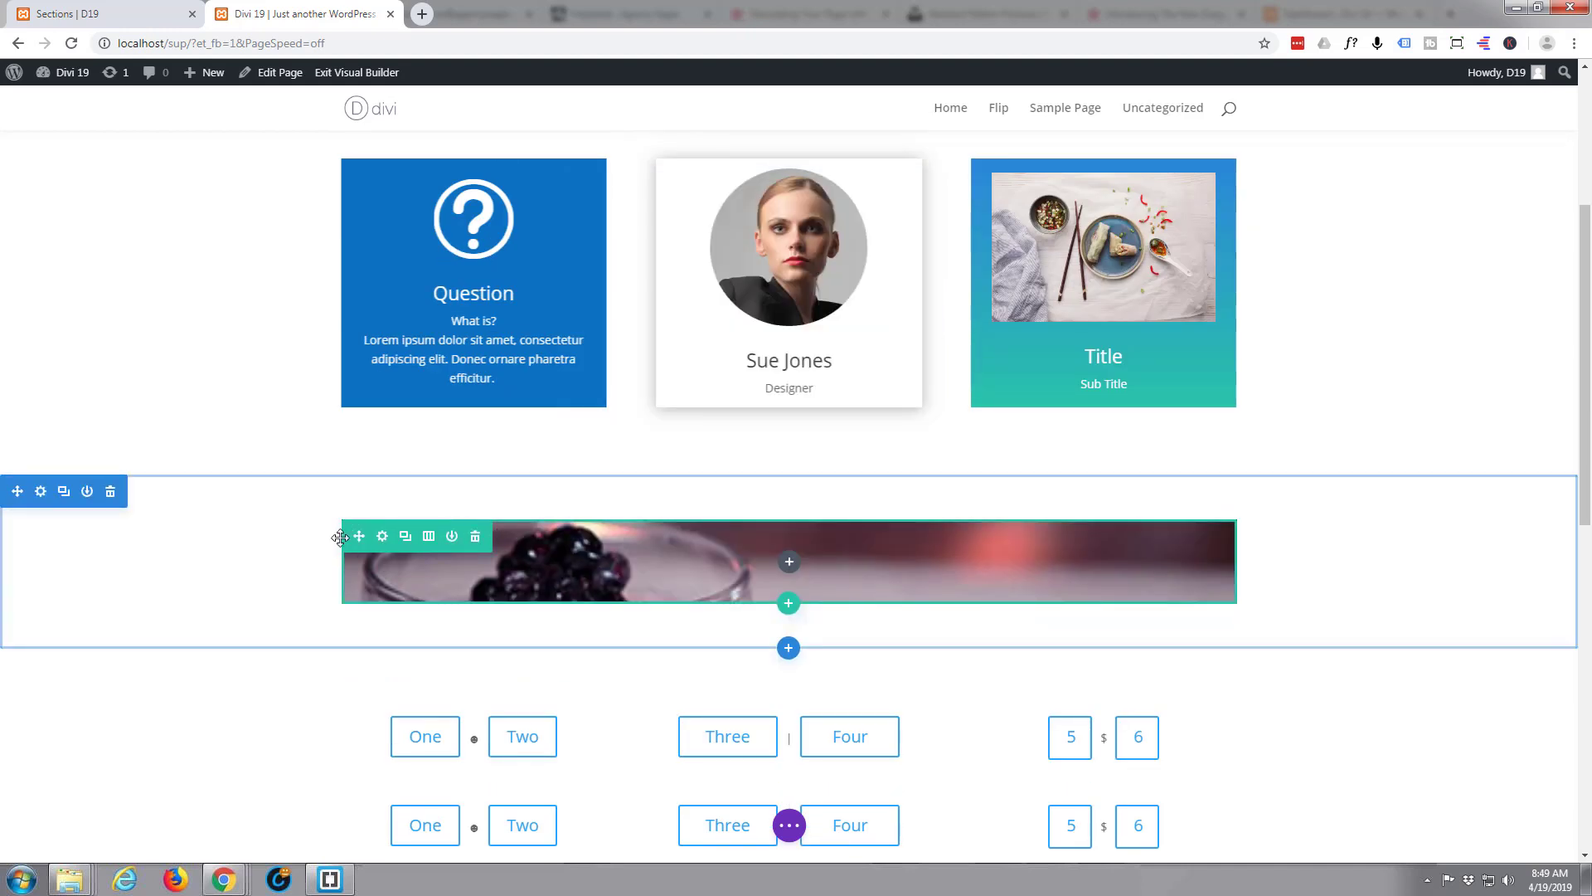
left_click(382, 535)
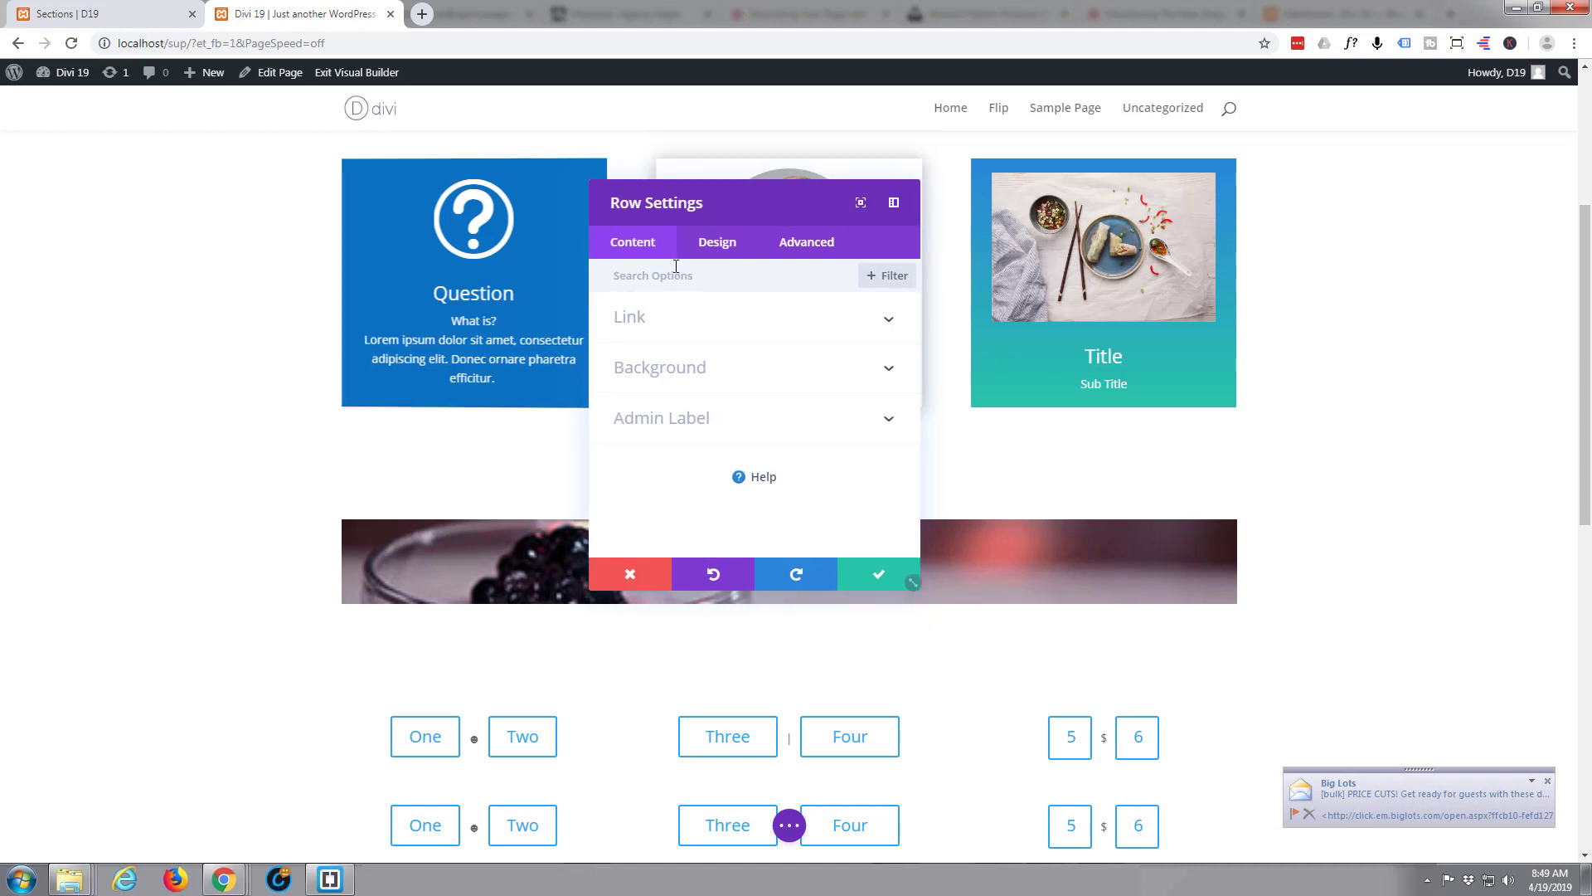
left_click(730, 246)
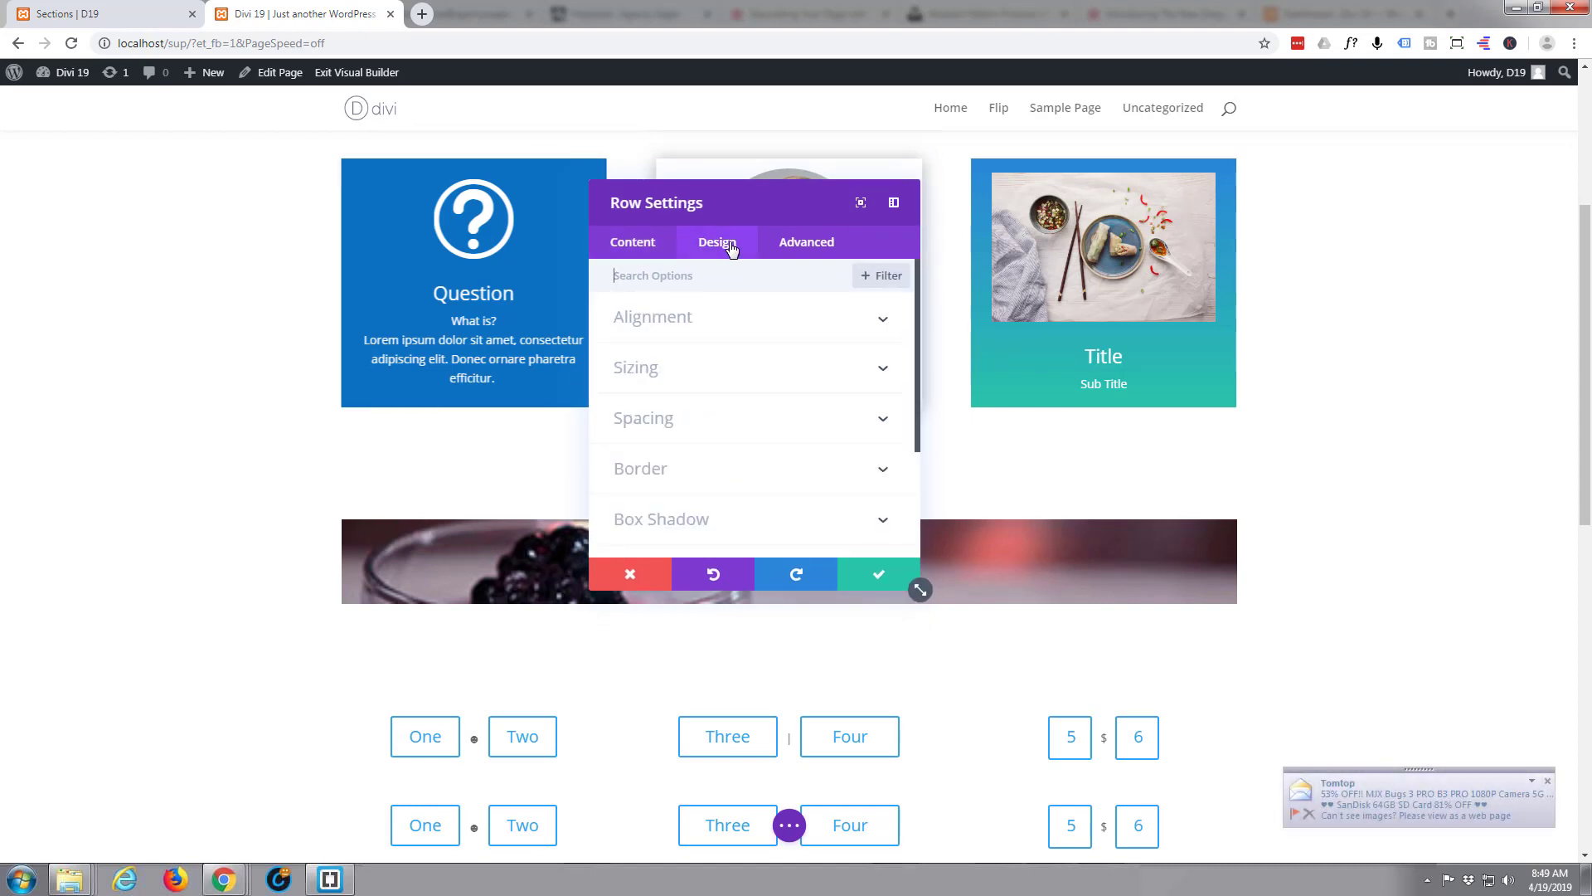
left_click(795, 378)
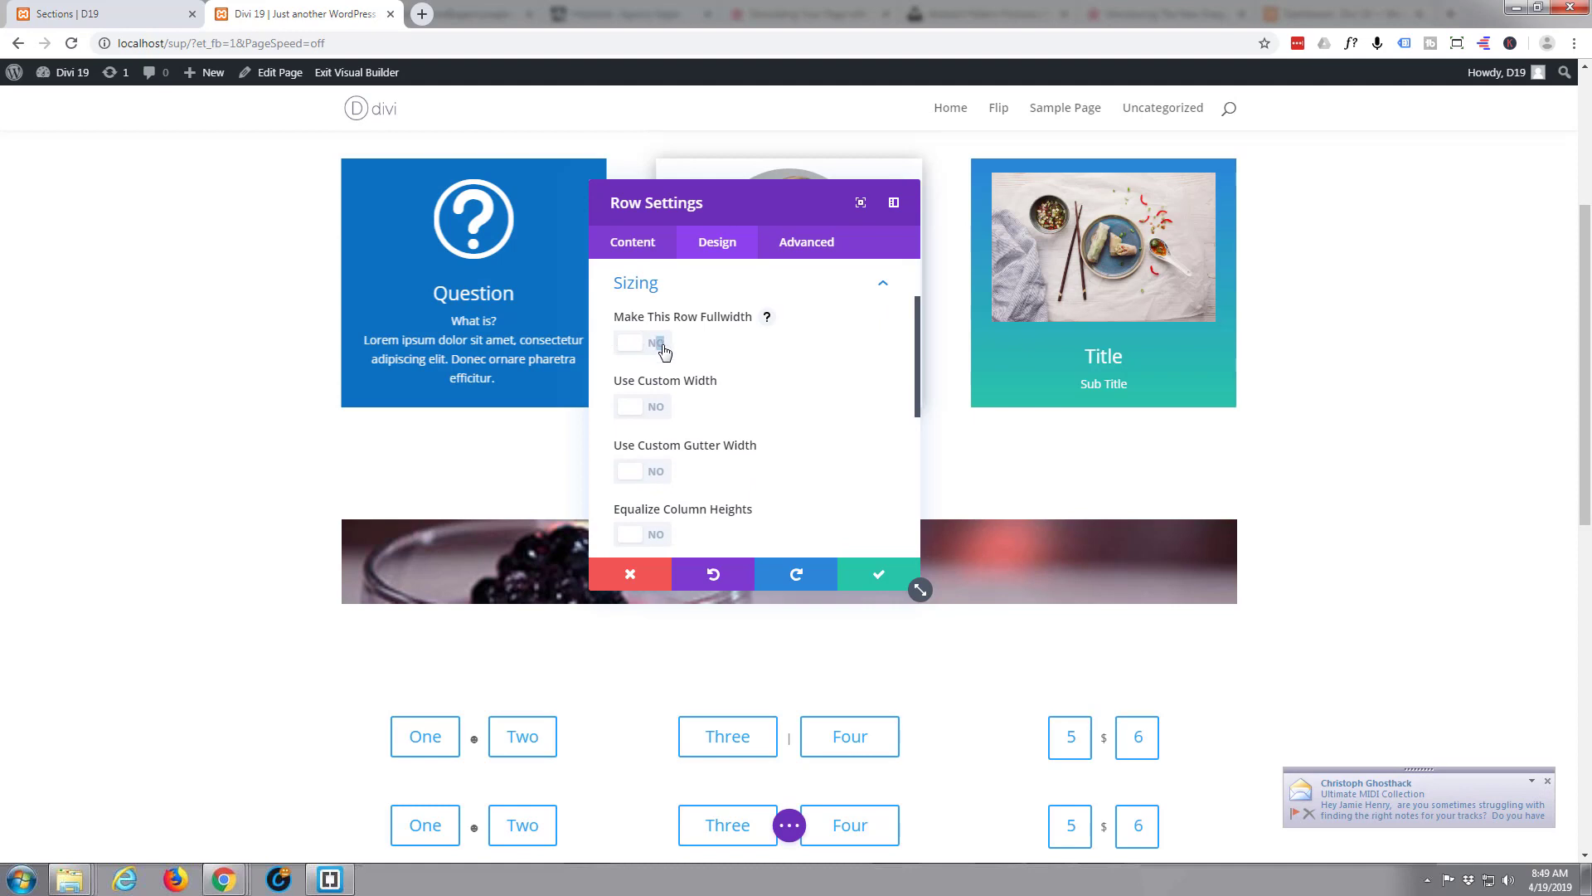
left_click(660, 343)
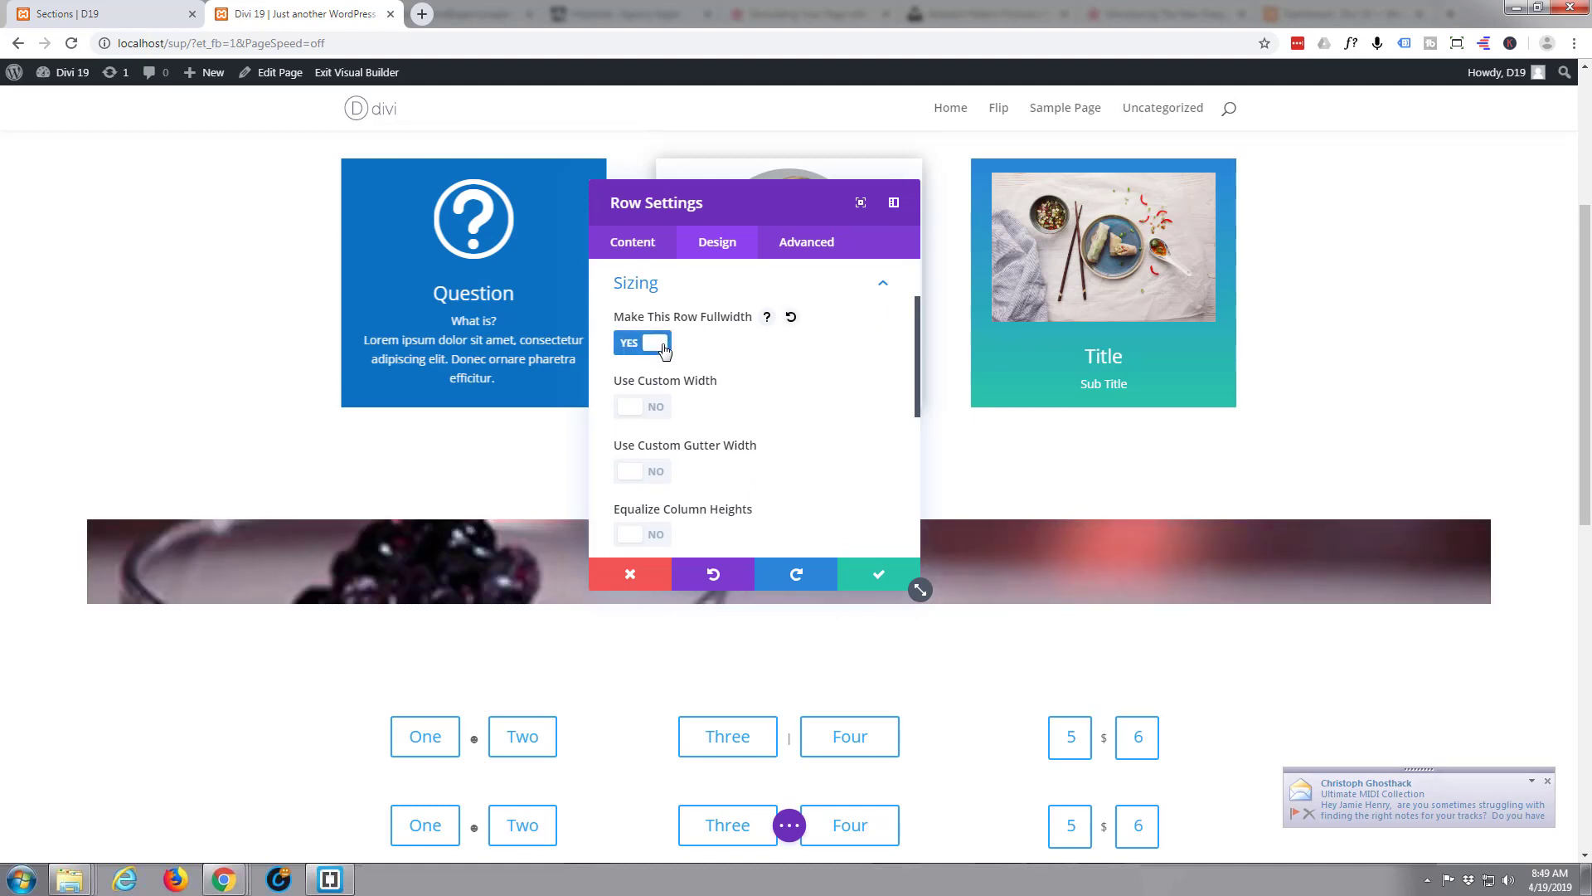
left_click(670, 474)
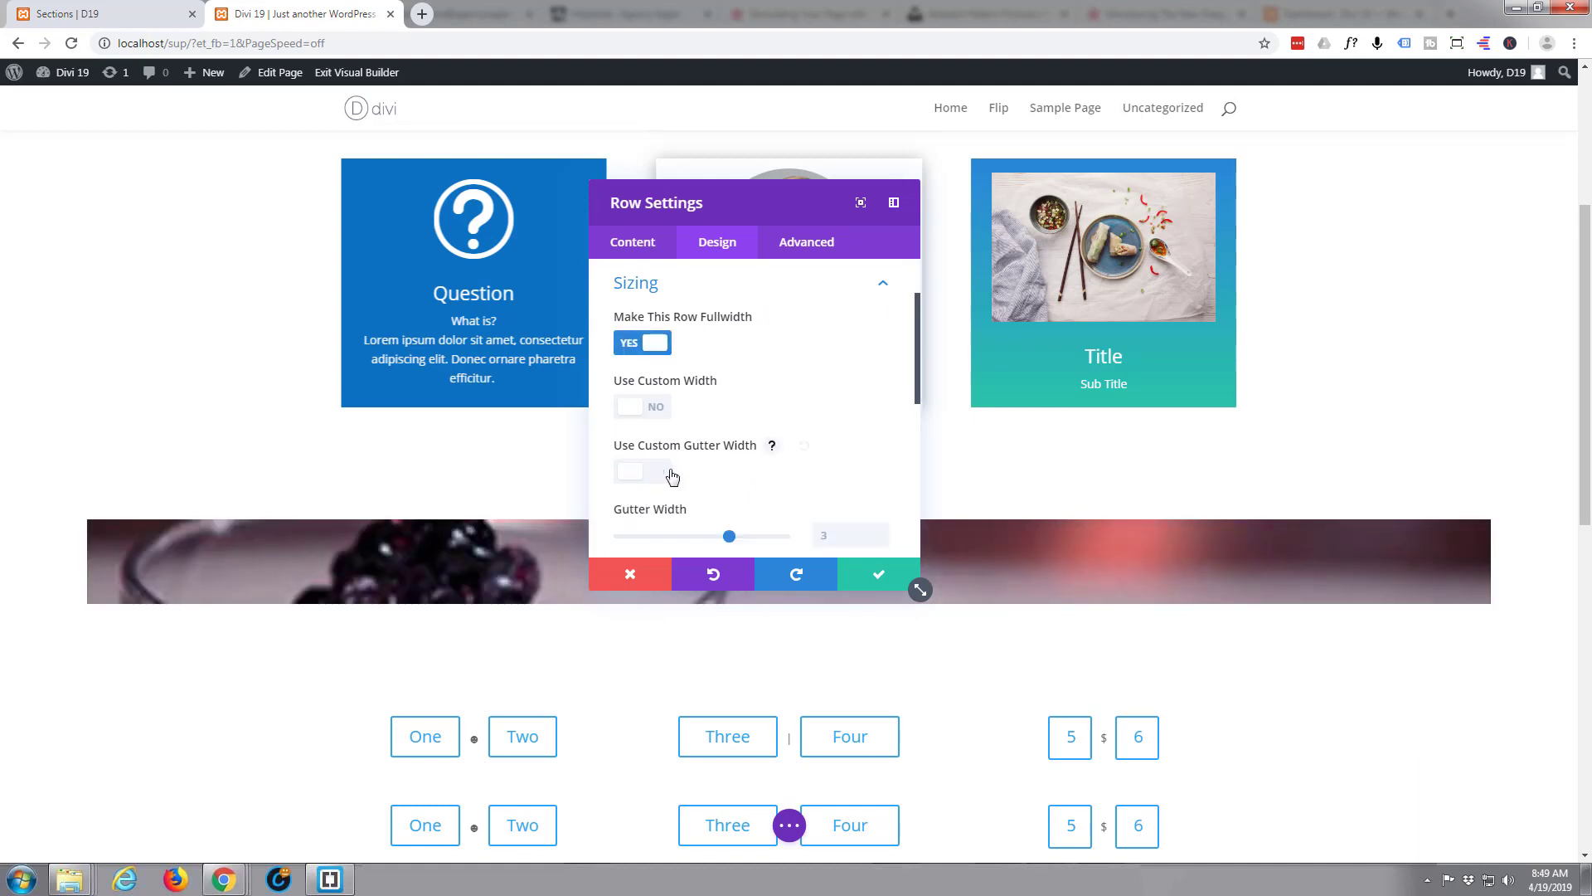
left_click_drag(729, 537, 601, 537)
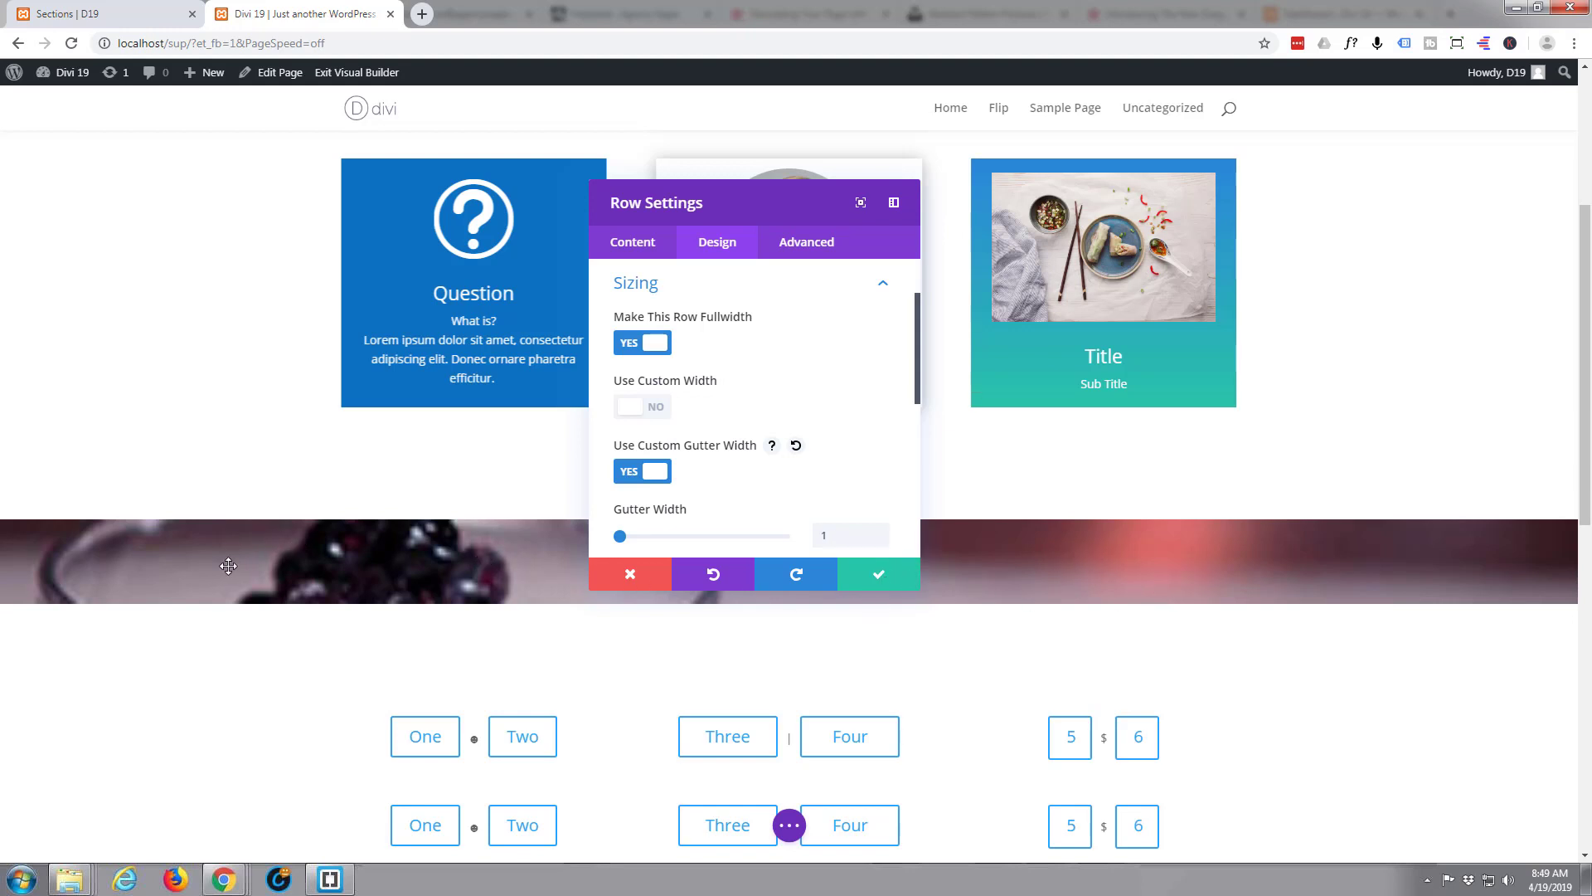
left_click(879, 573)
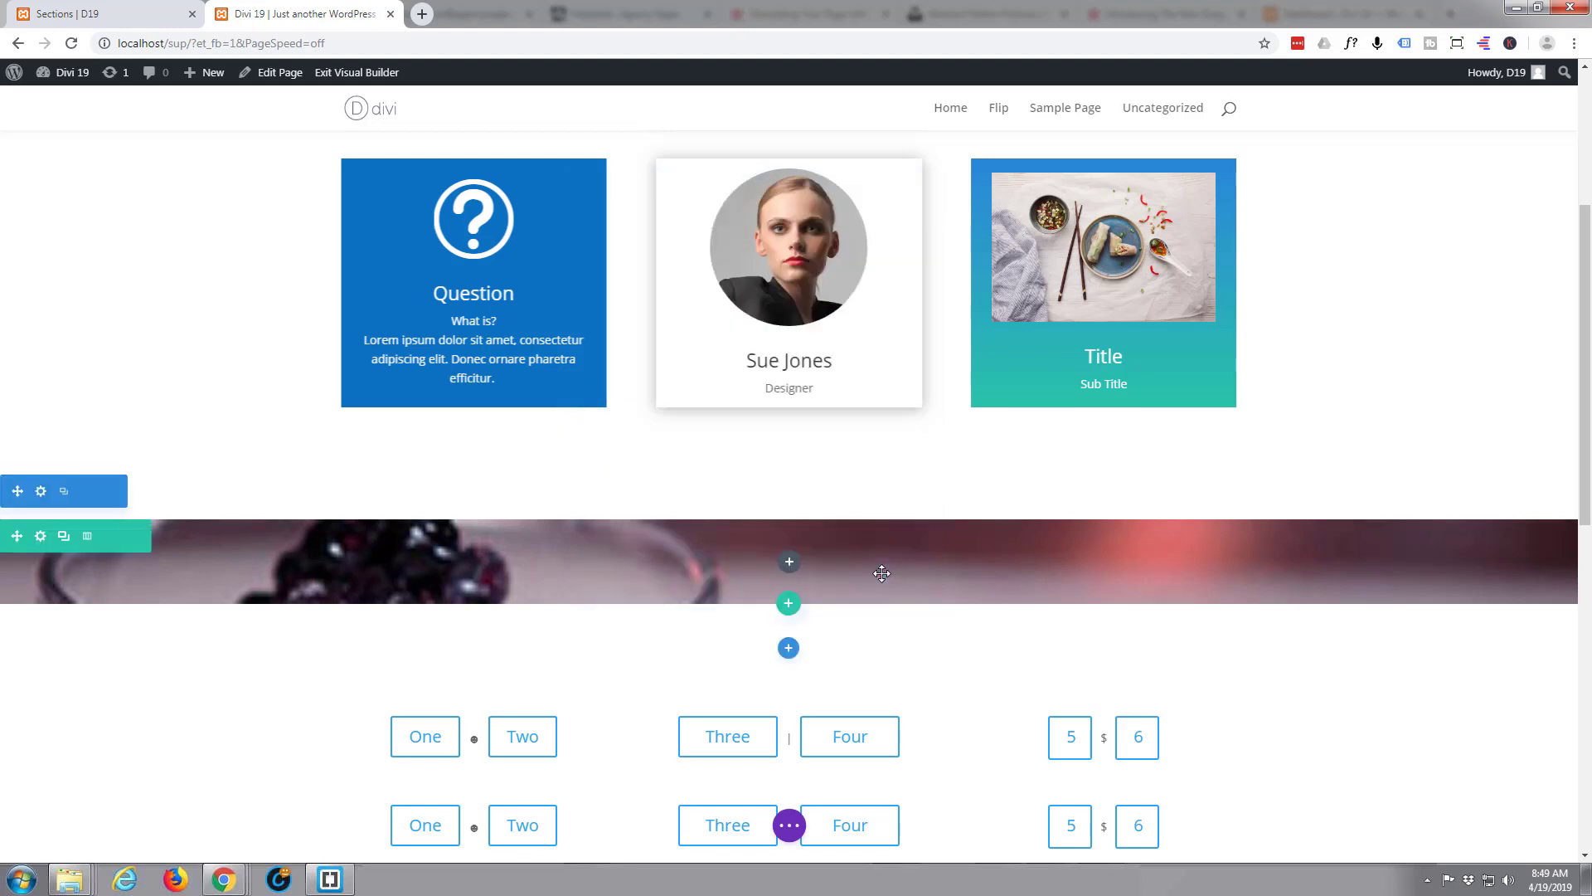
- On the D19 Sections page, enable Visual Builder and insert a Regular one-column section below the title
left_click(116, 17)
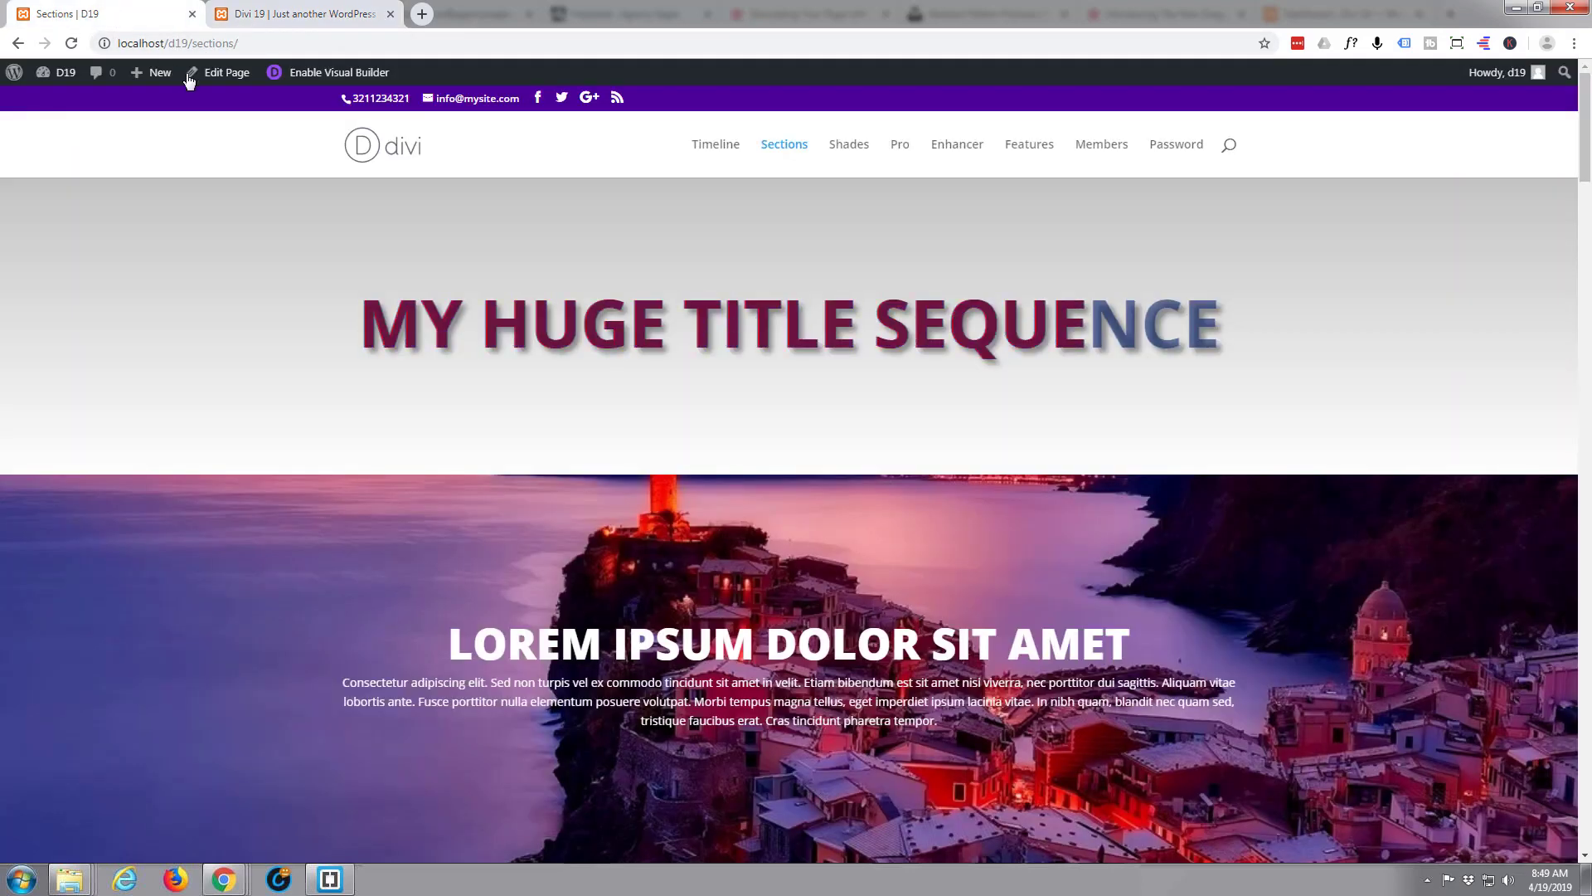
left_click(339, 73)
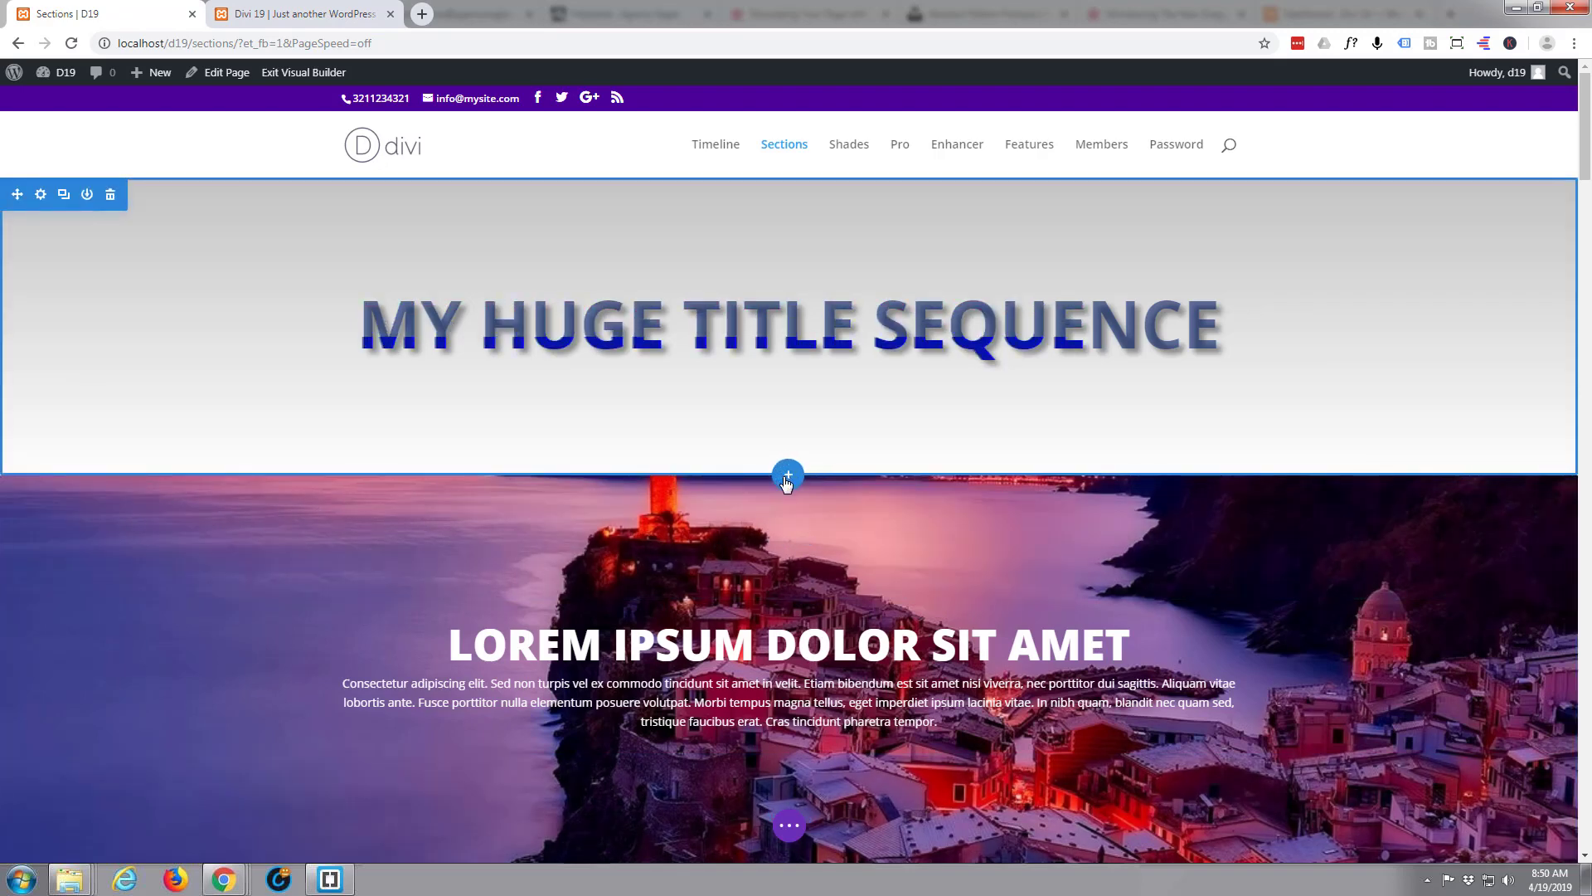
left_click(788, 478)
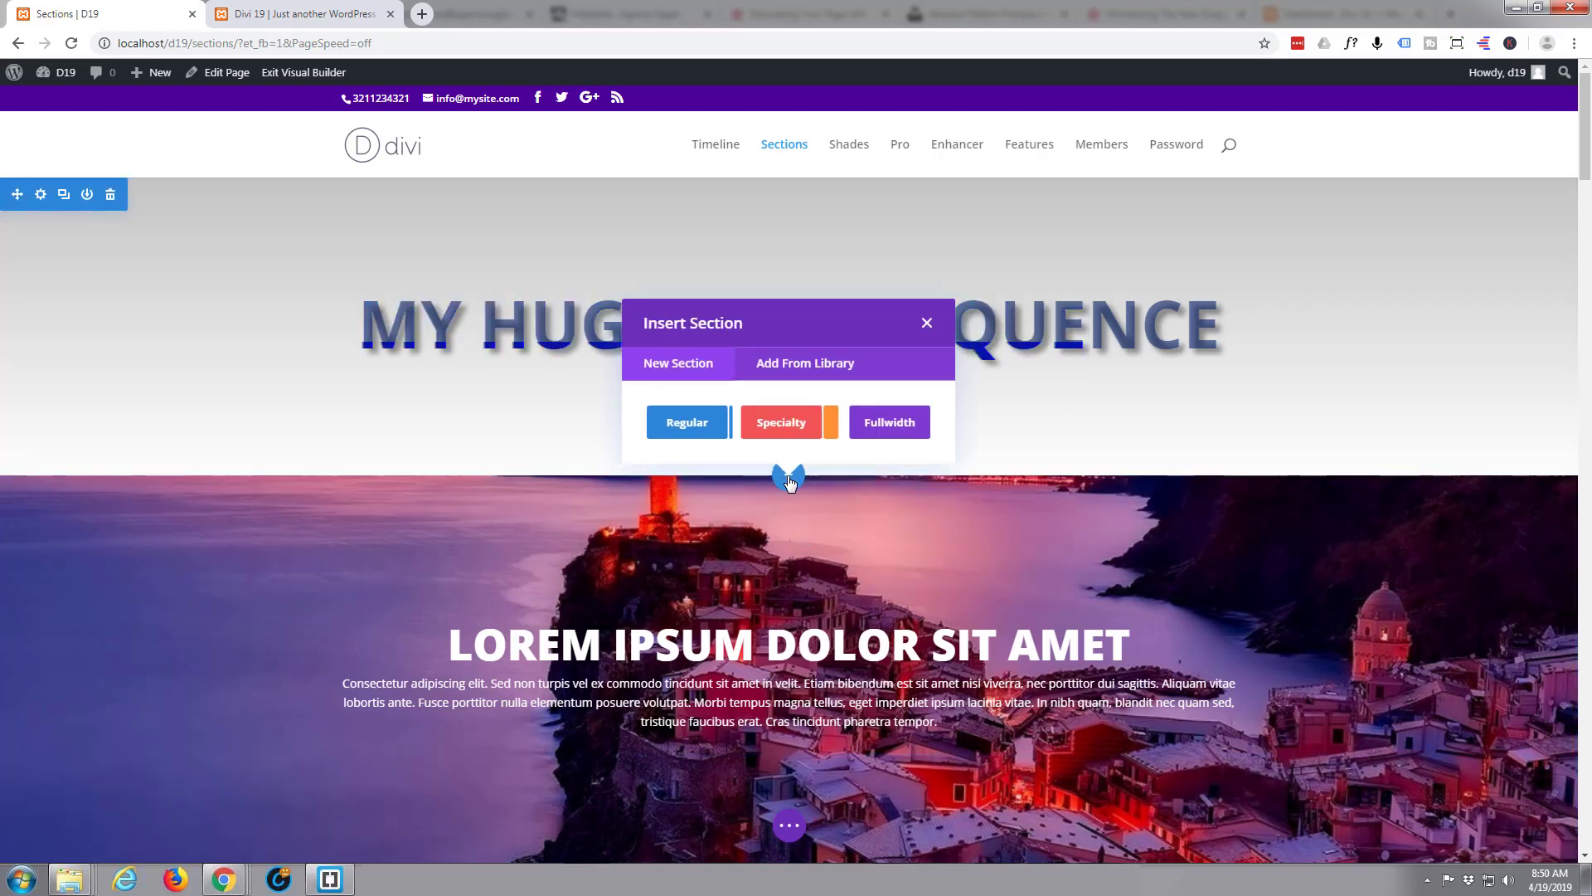
left_click(687, 421)
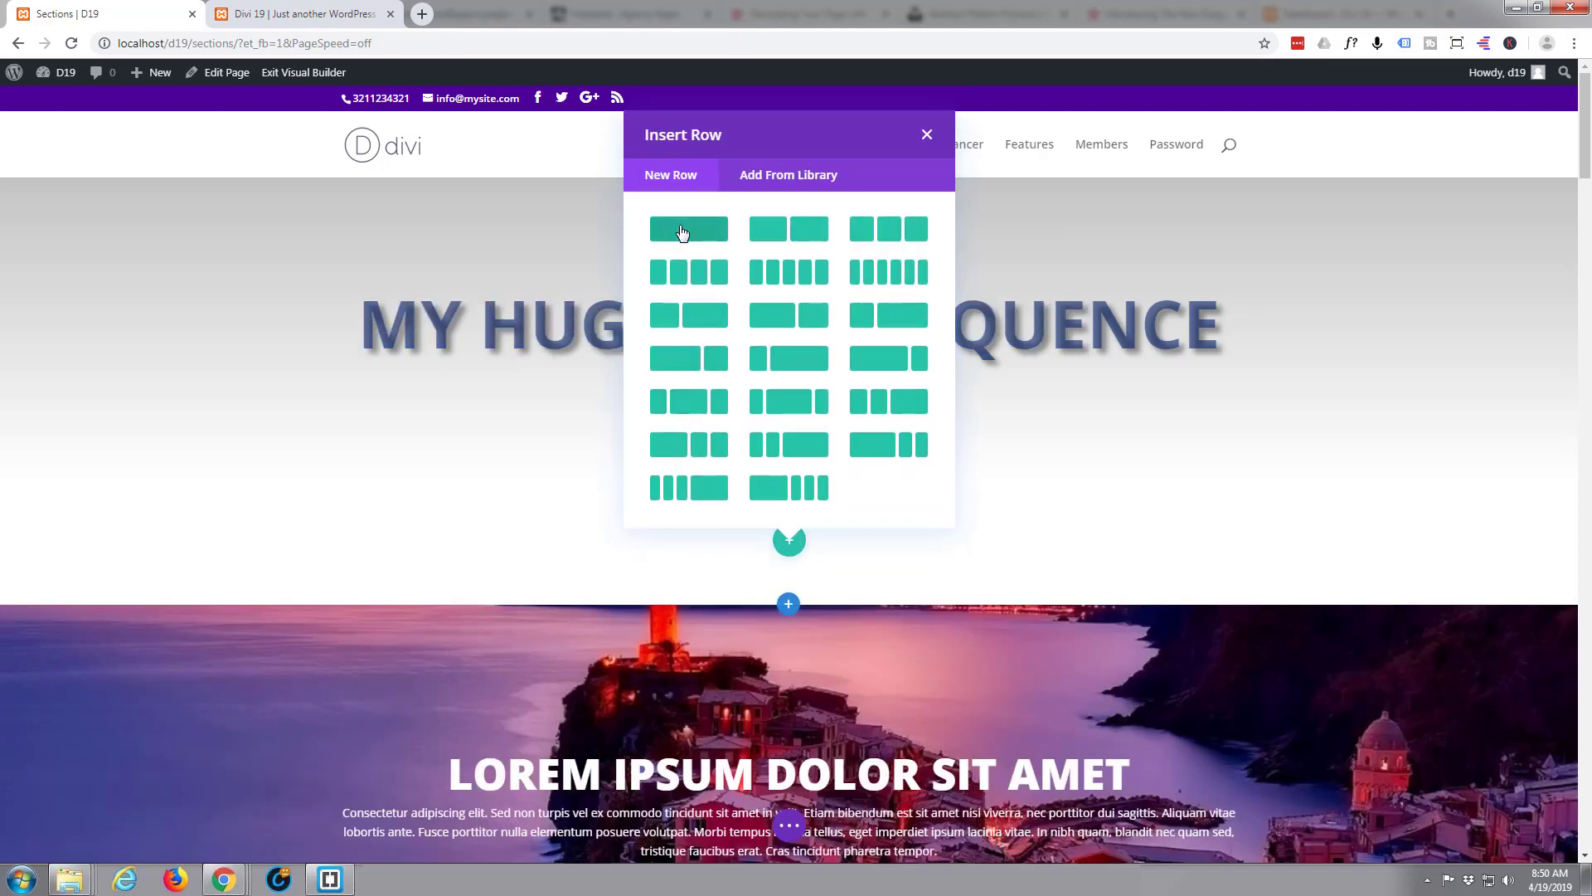
left_click(682, 231)
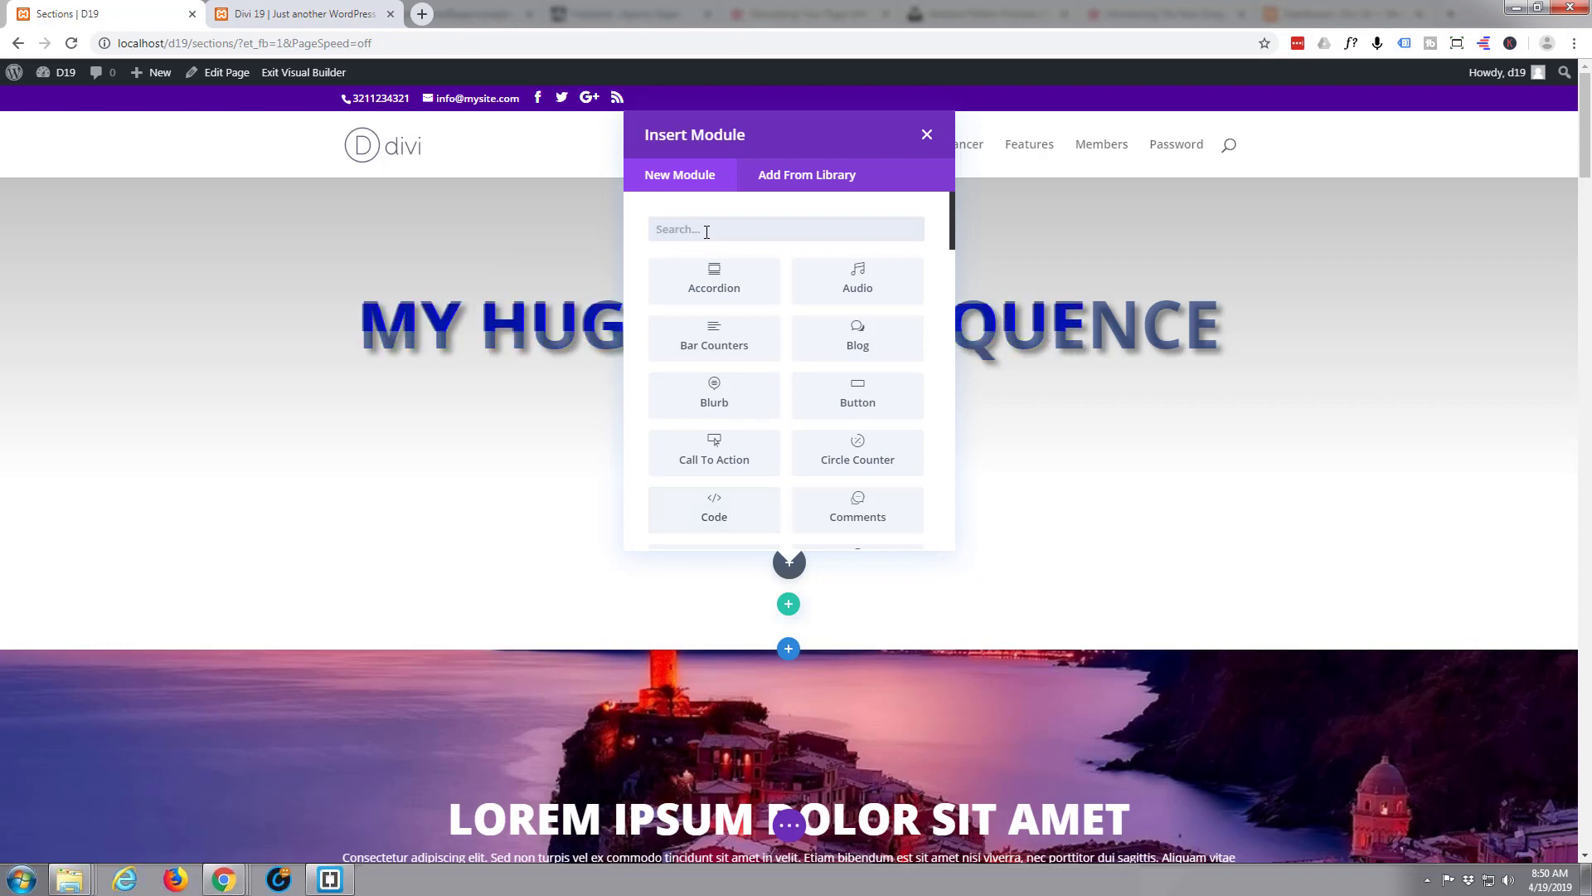
left_click(926, 136)
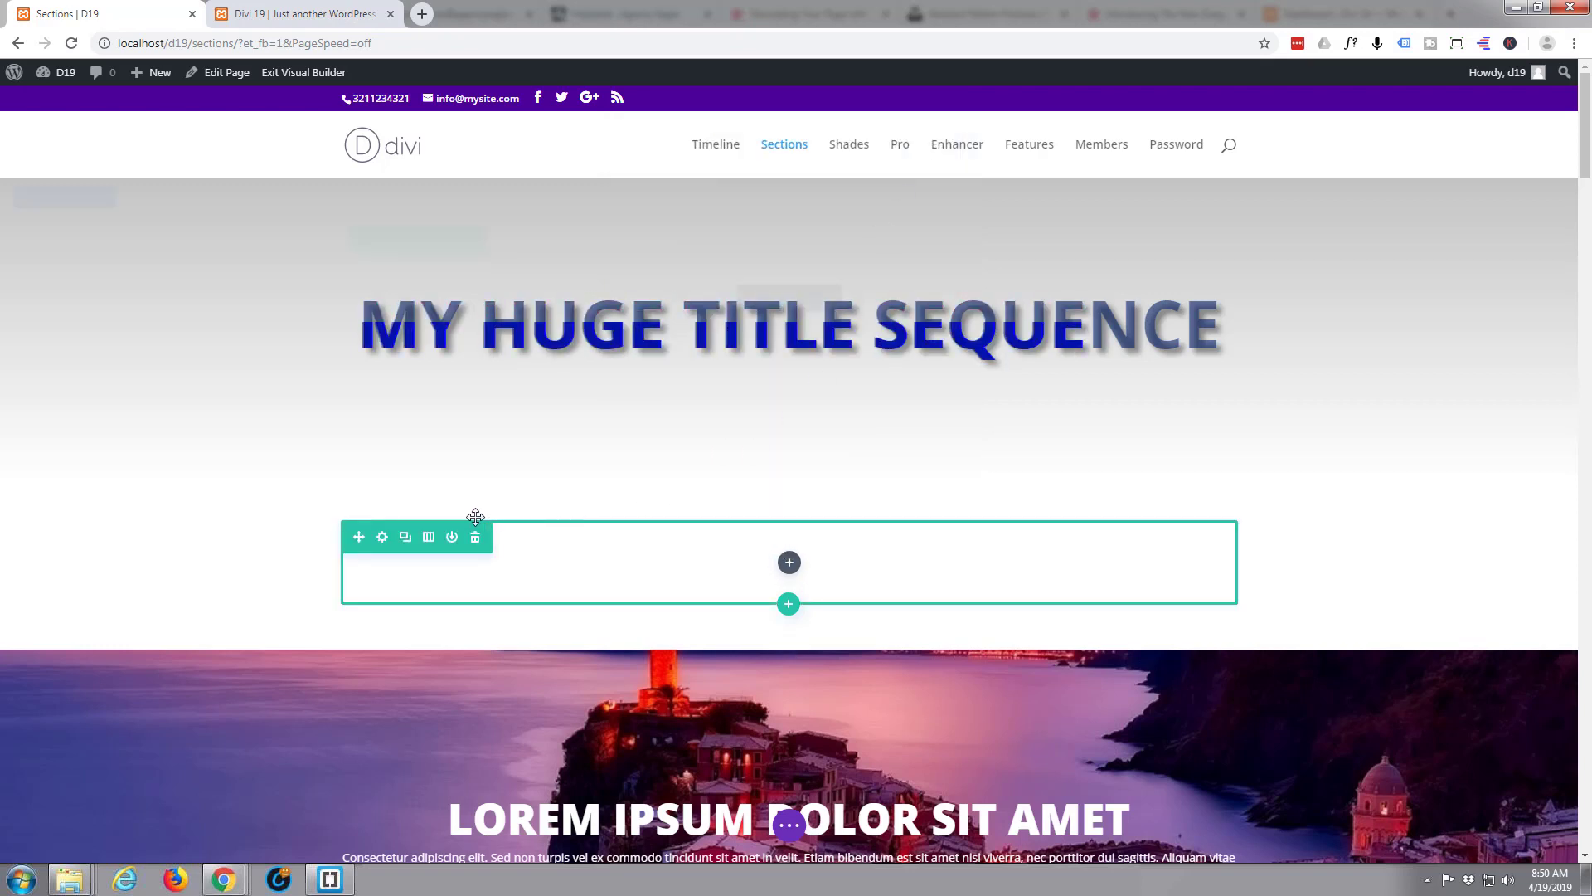
- Give the new row a solid black (#000000) background and dock Row Settings on the right
left_click(382, 538)
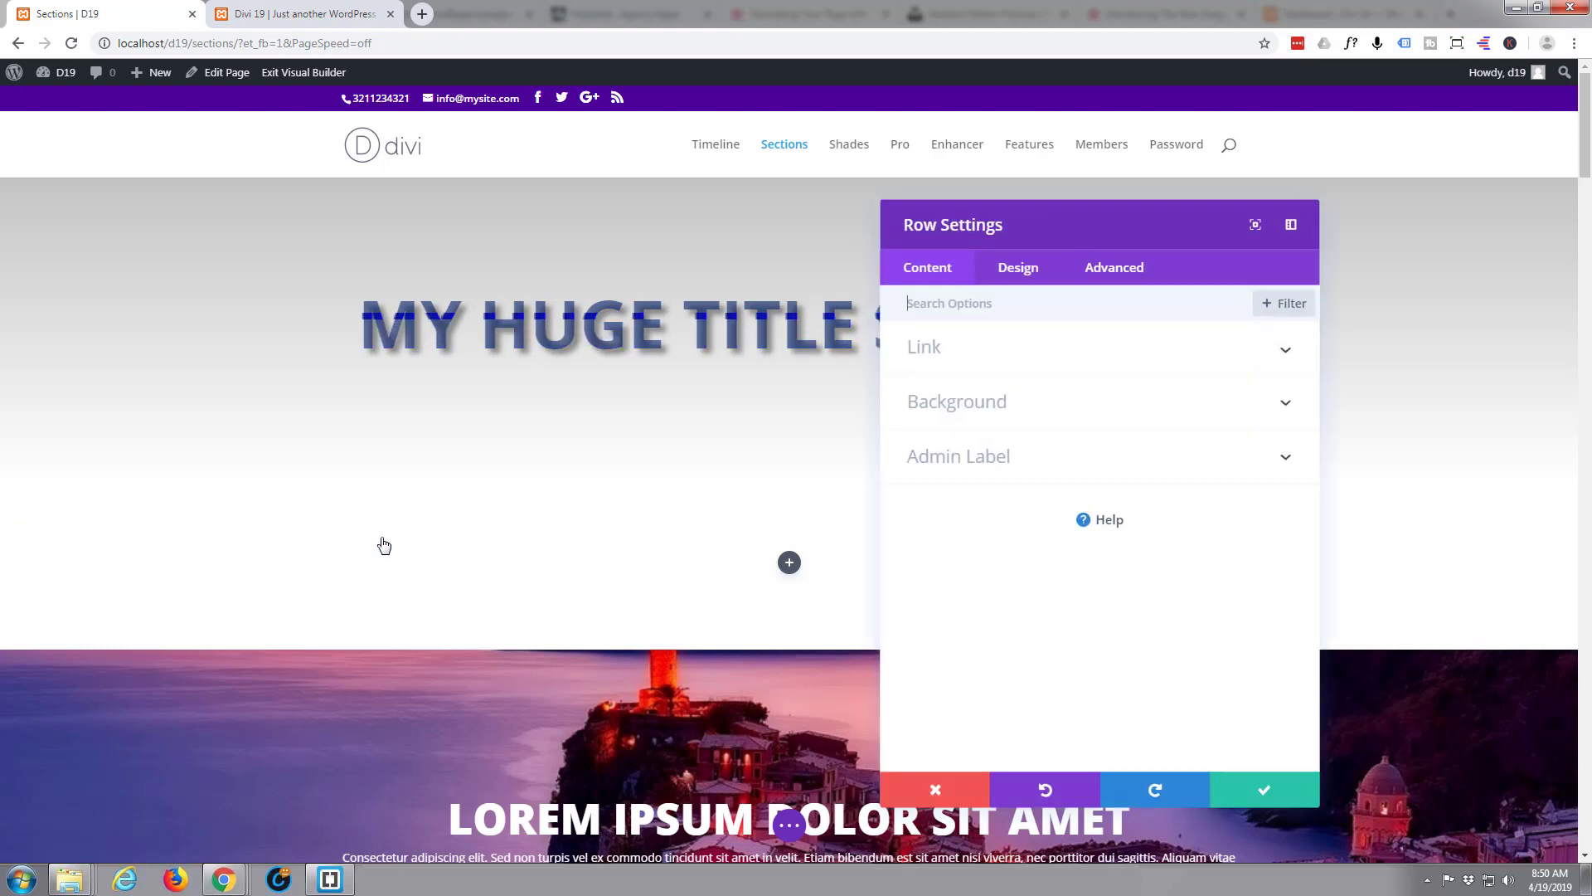
left_click(1046, 414)
left_click(1053, 506)
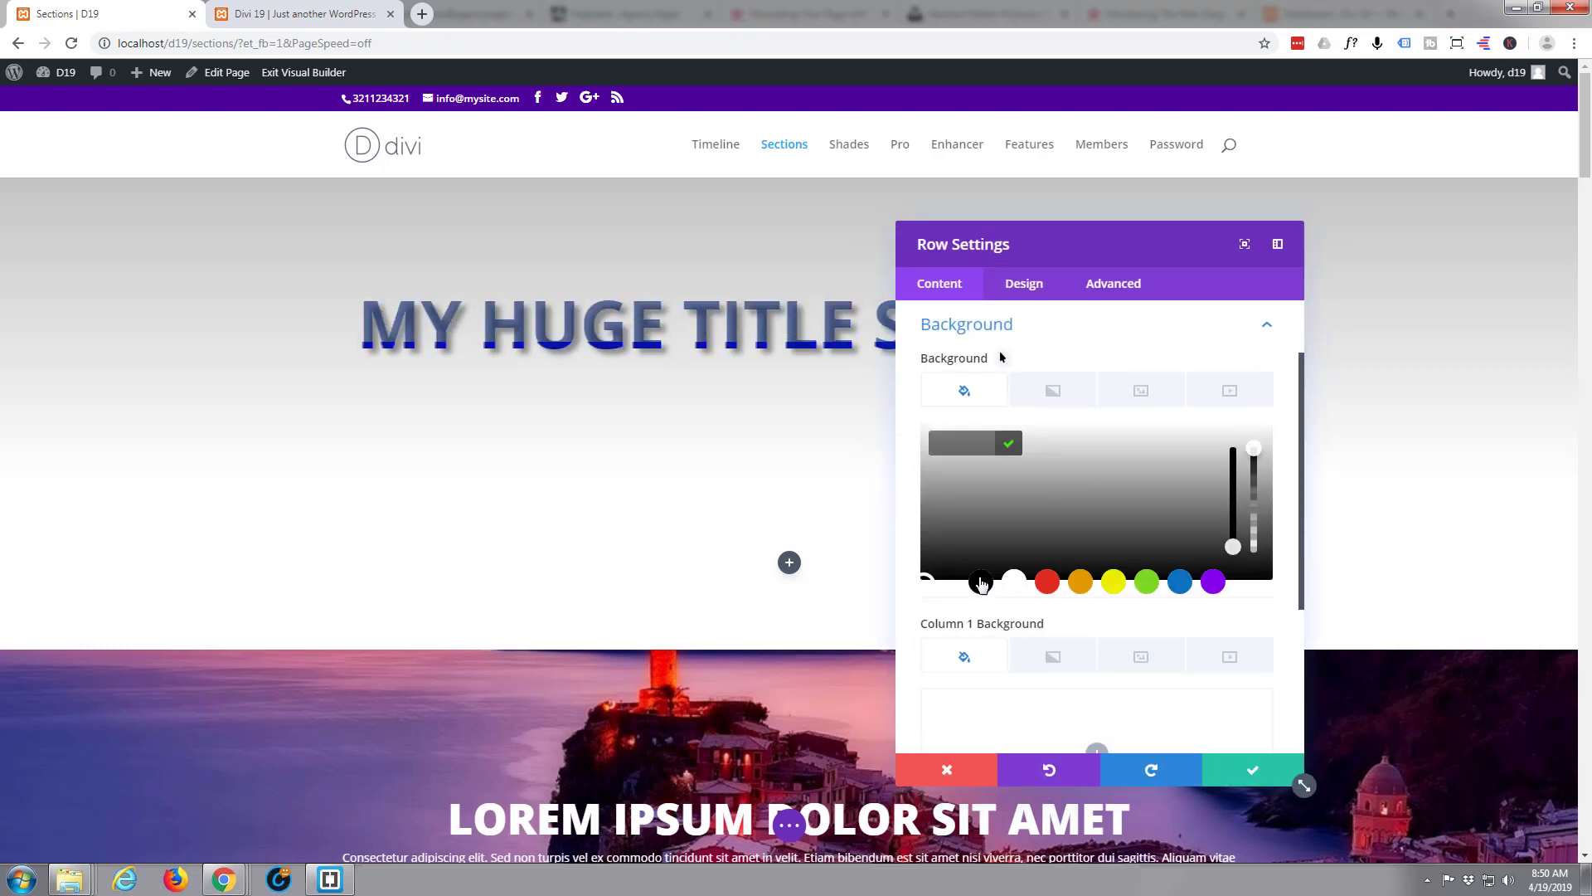
left_click(981, 581)
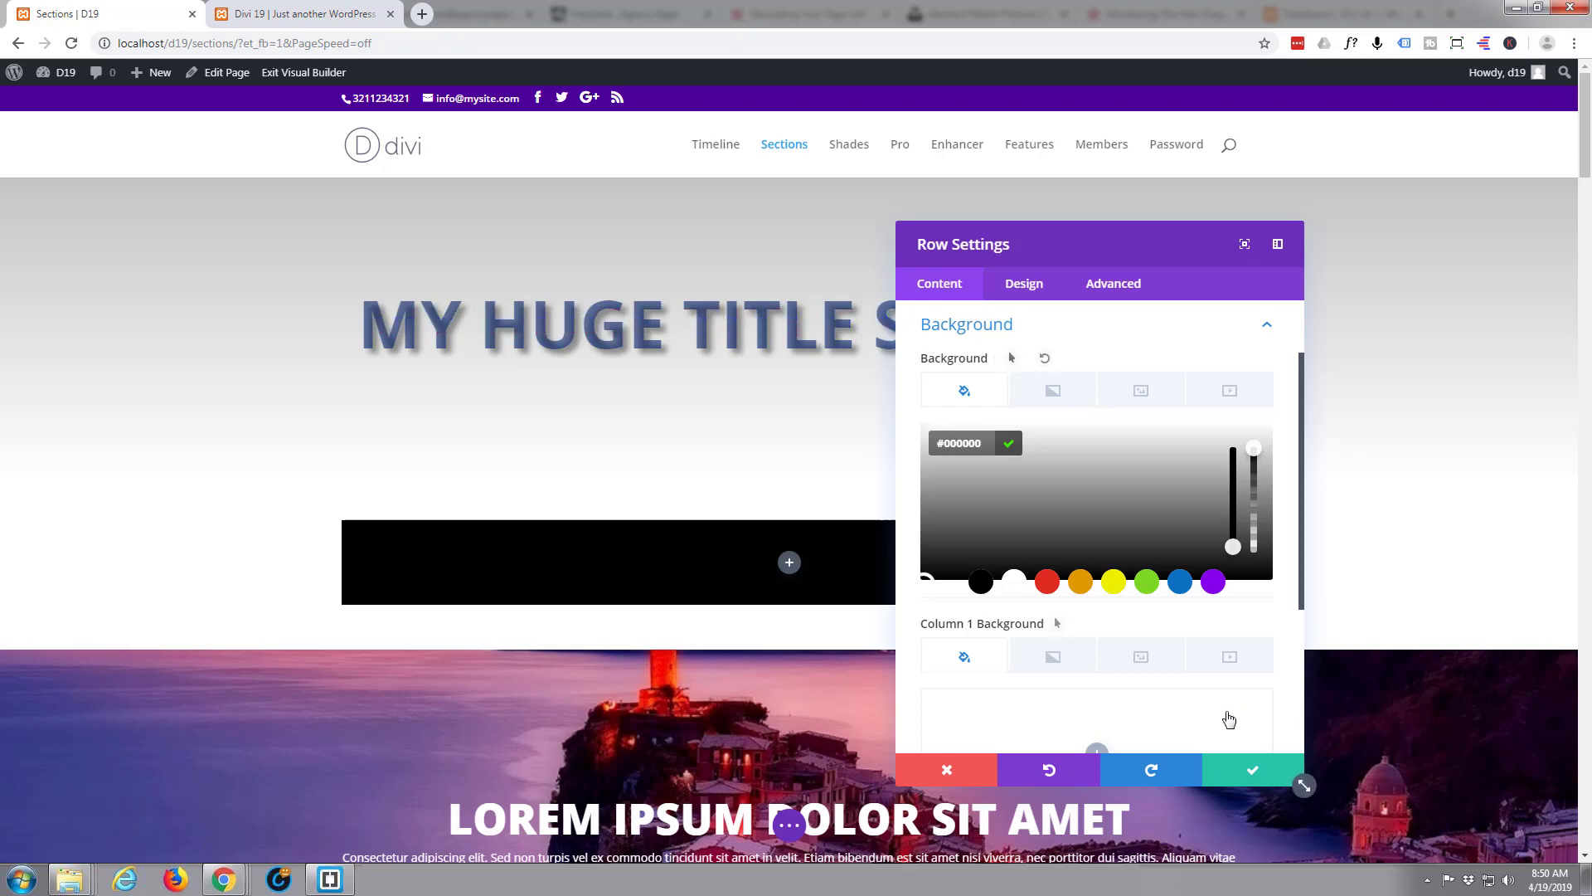
left_click_drag(1123, 252, 1580, 340)
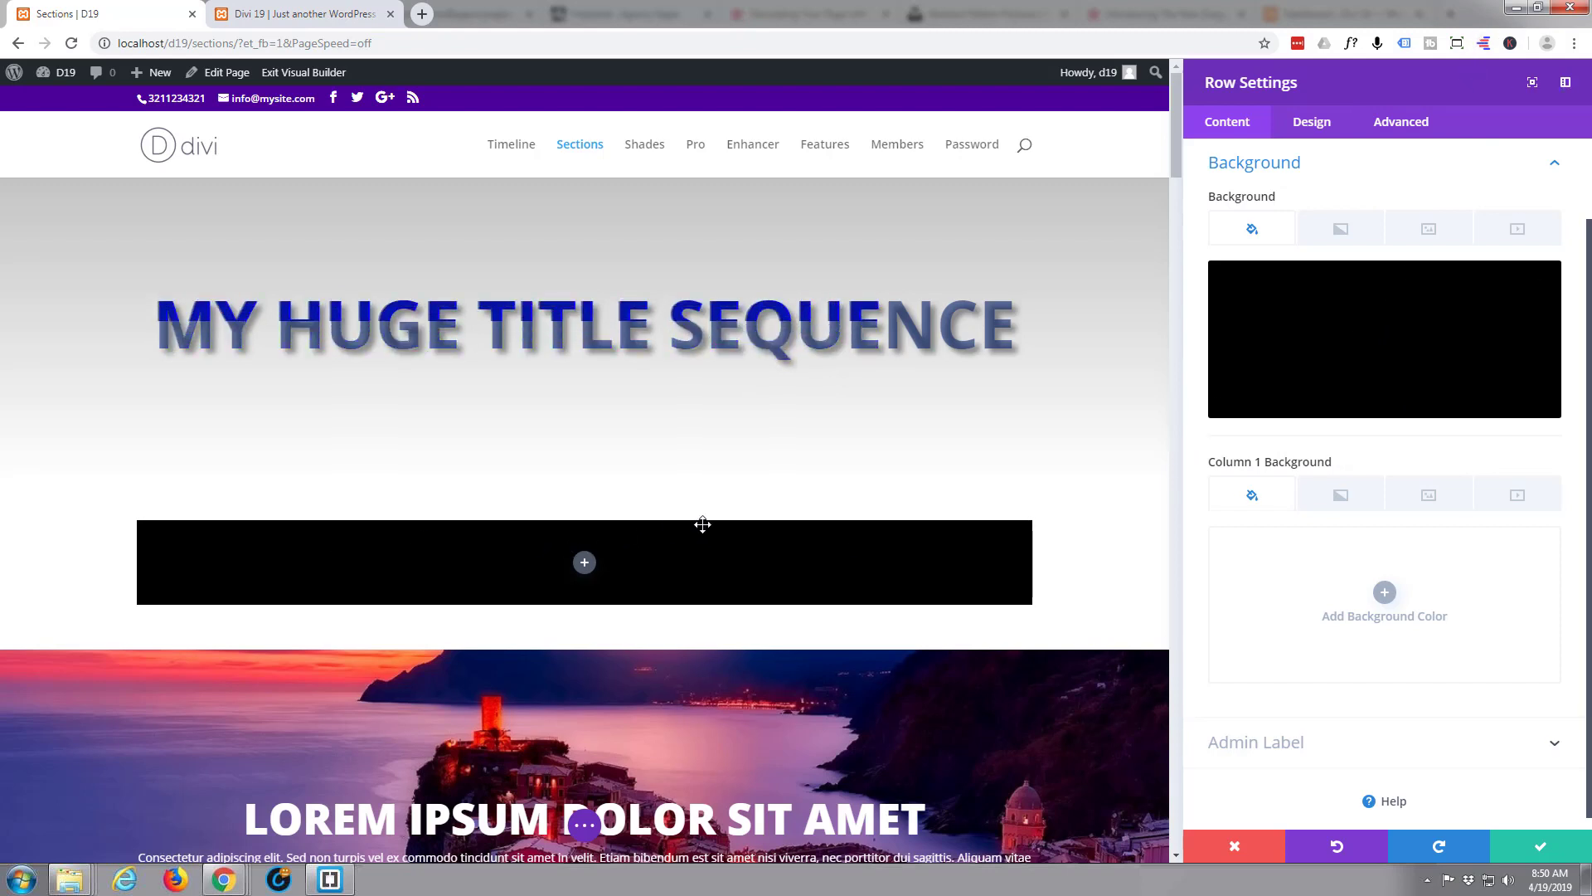
- In Design > Sizing, set the row Width to 100% and Max Width to 2560px
left_click(1312, 122)
left_click(1348, 199)
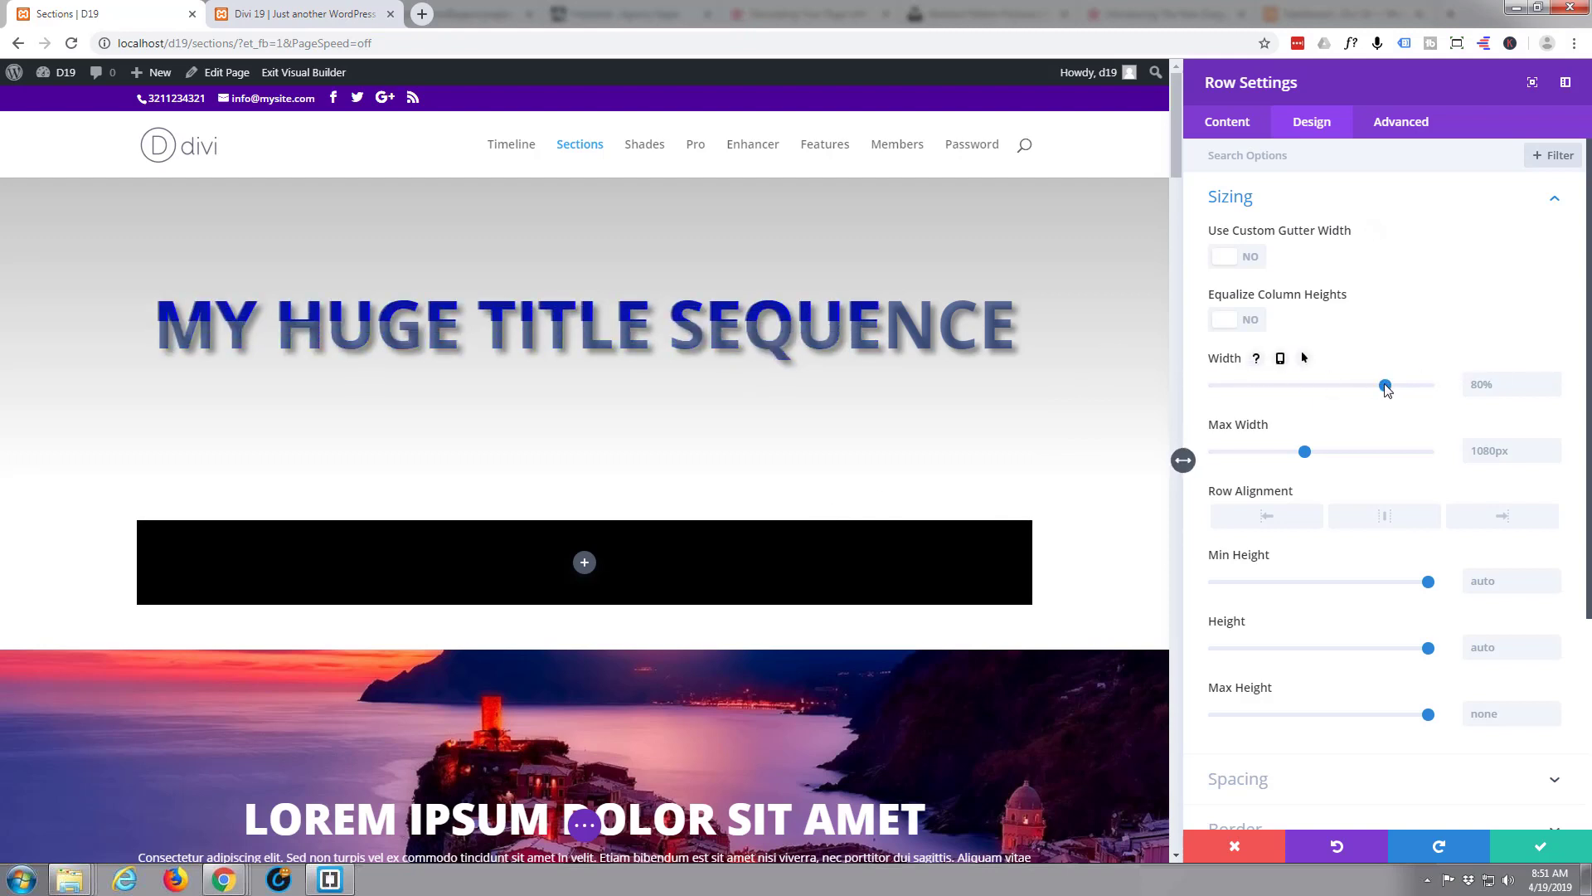
left_click_drag(1414, 385, 1448, 385)
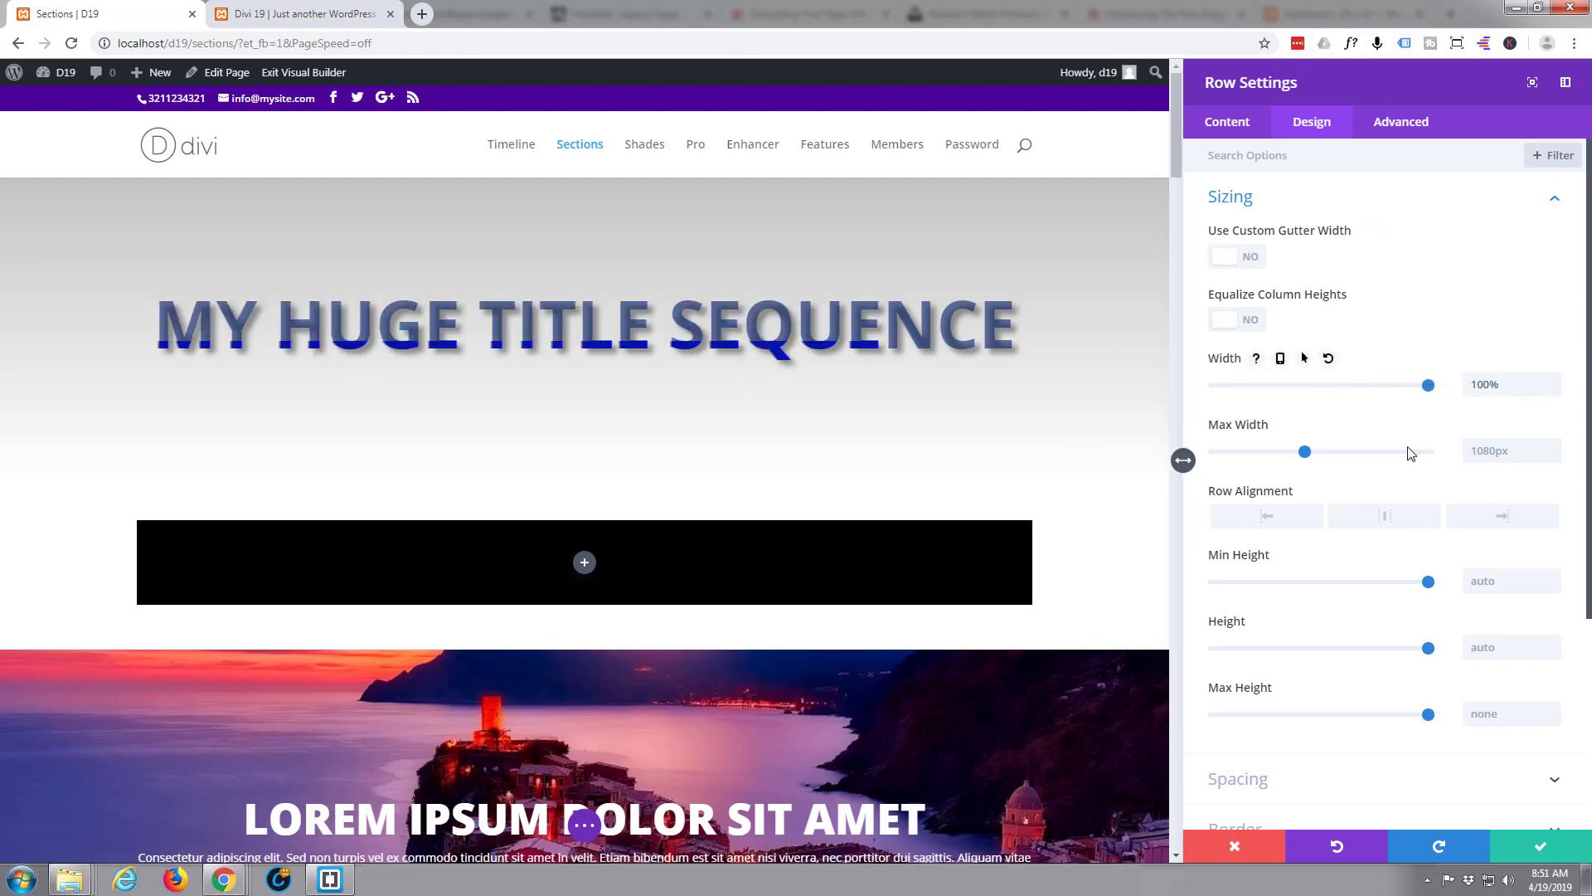
left_click_drag(1305, 452, 1454, 461)
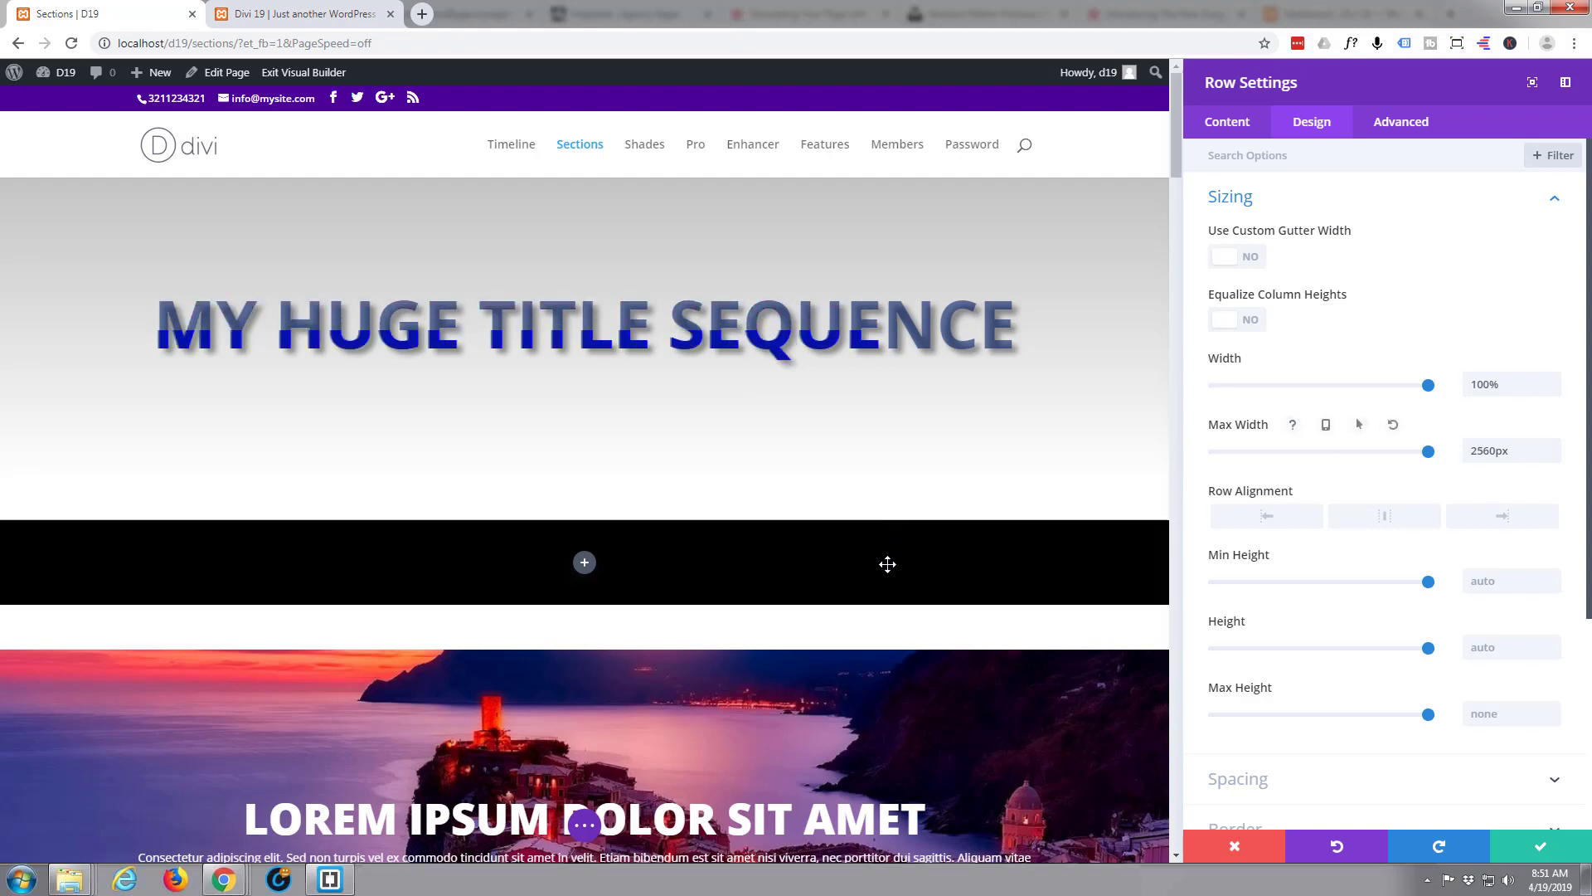
- Drag the row's Width slider back down to about 81%
scroll(1397, 248, "down", 2)
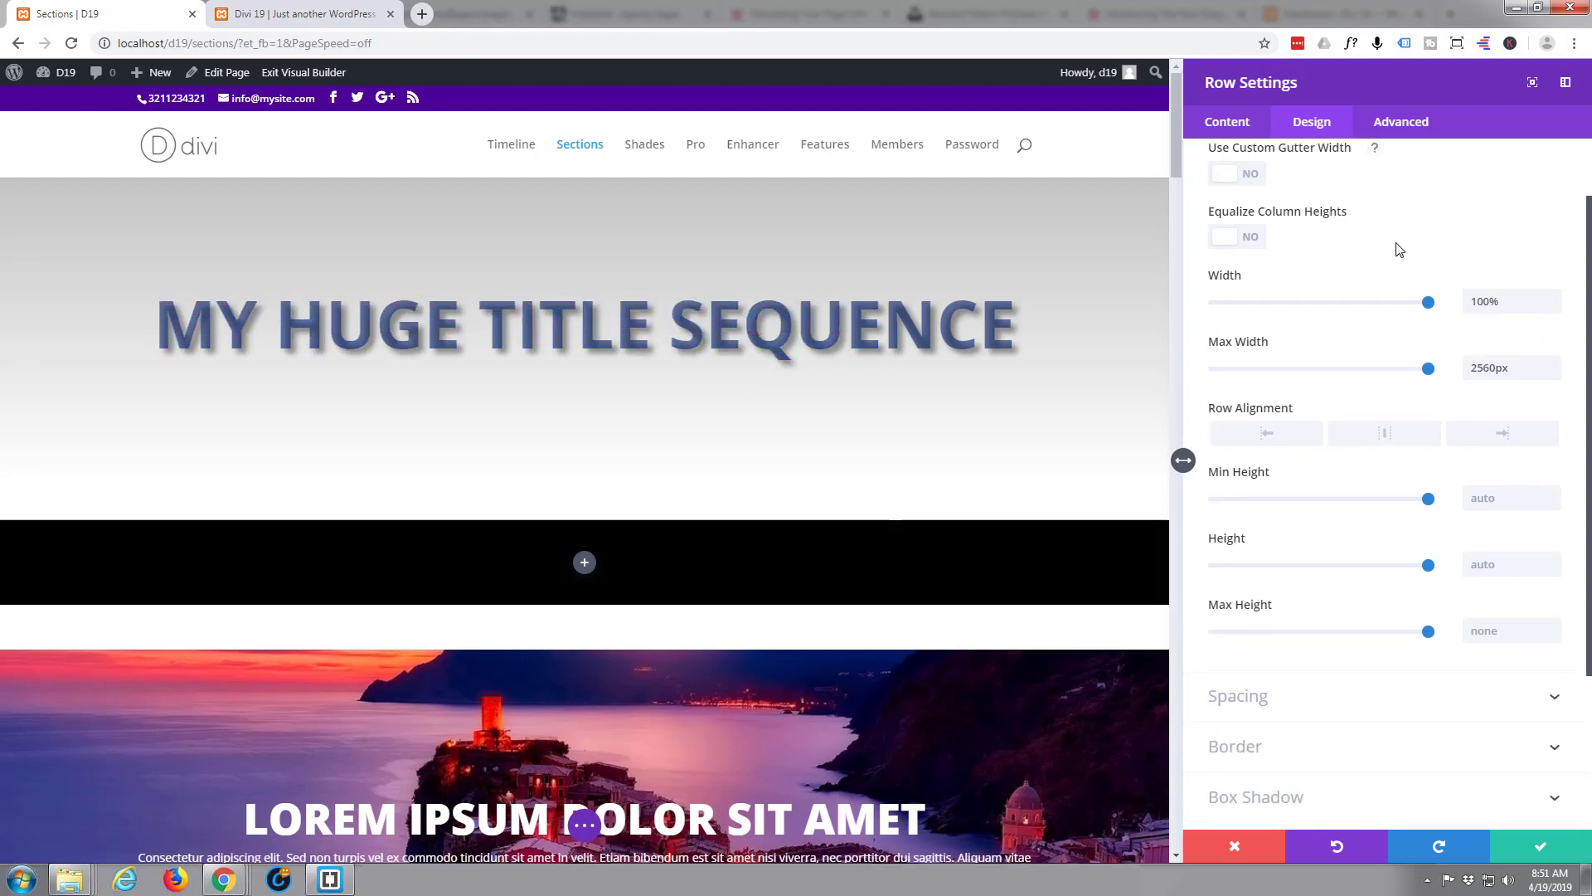
scroll(1399, 248, "up", 3)
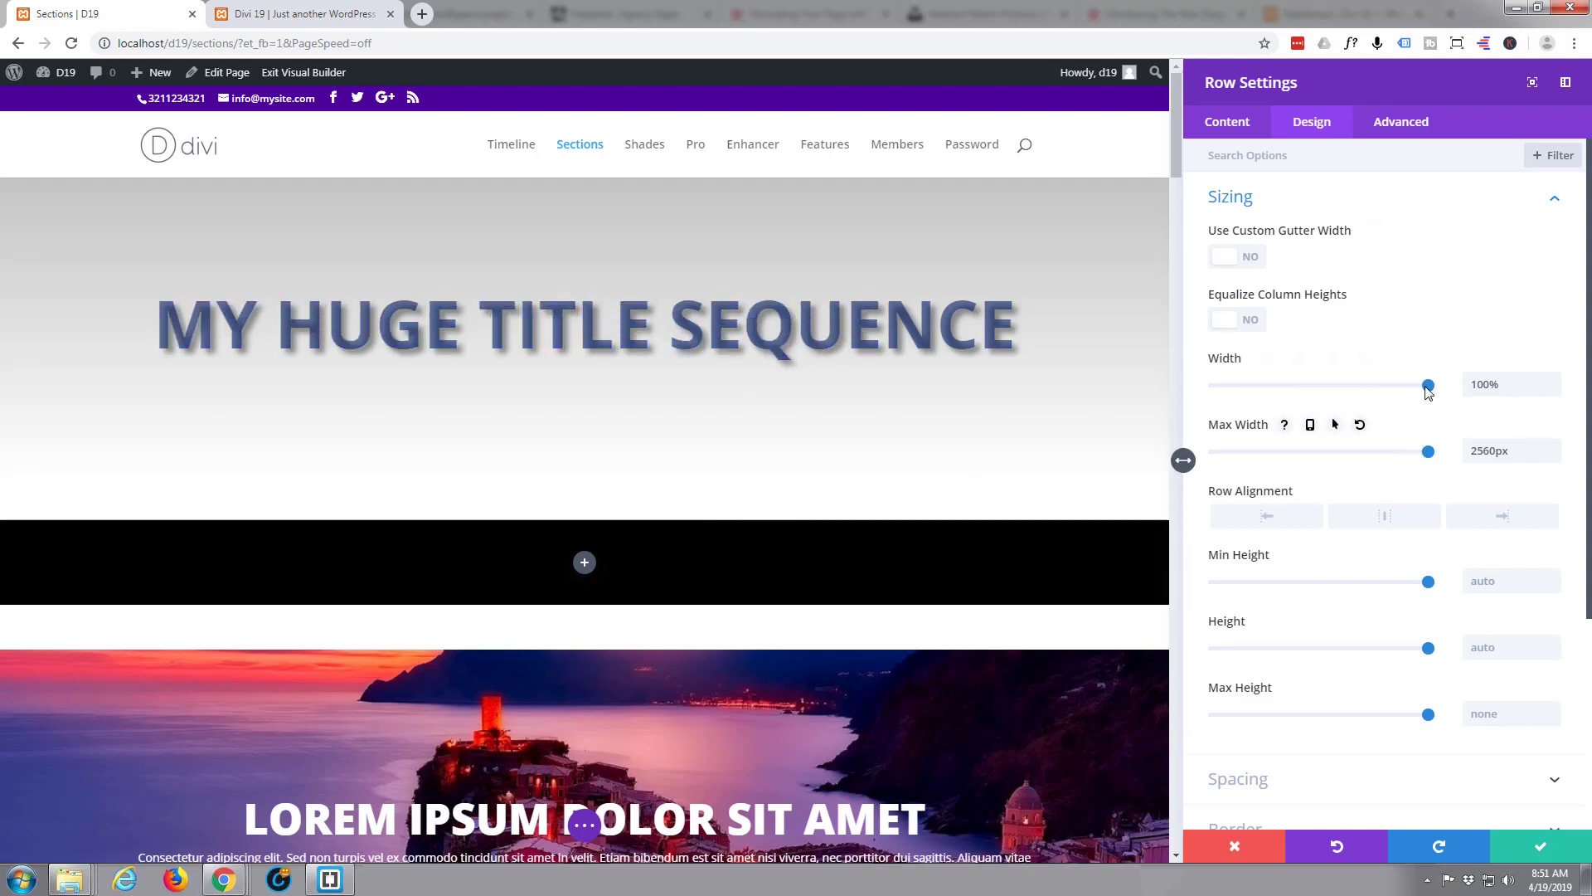
left_click_drag(1429, 385, 1390, 392)
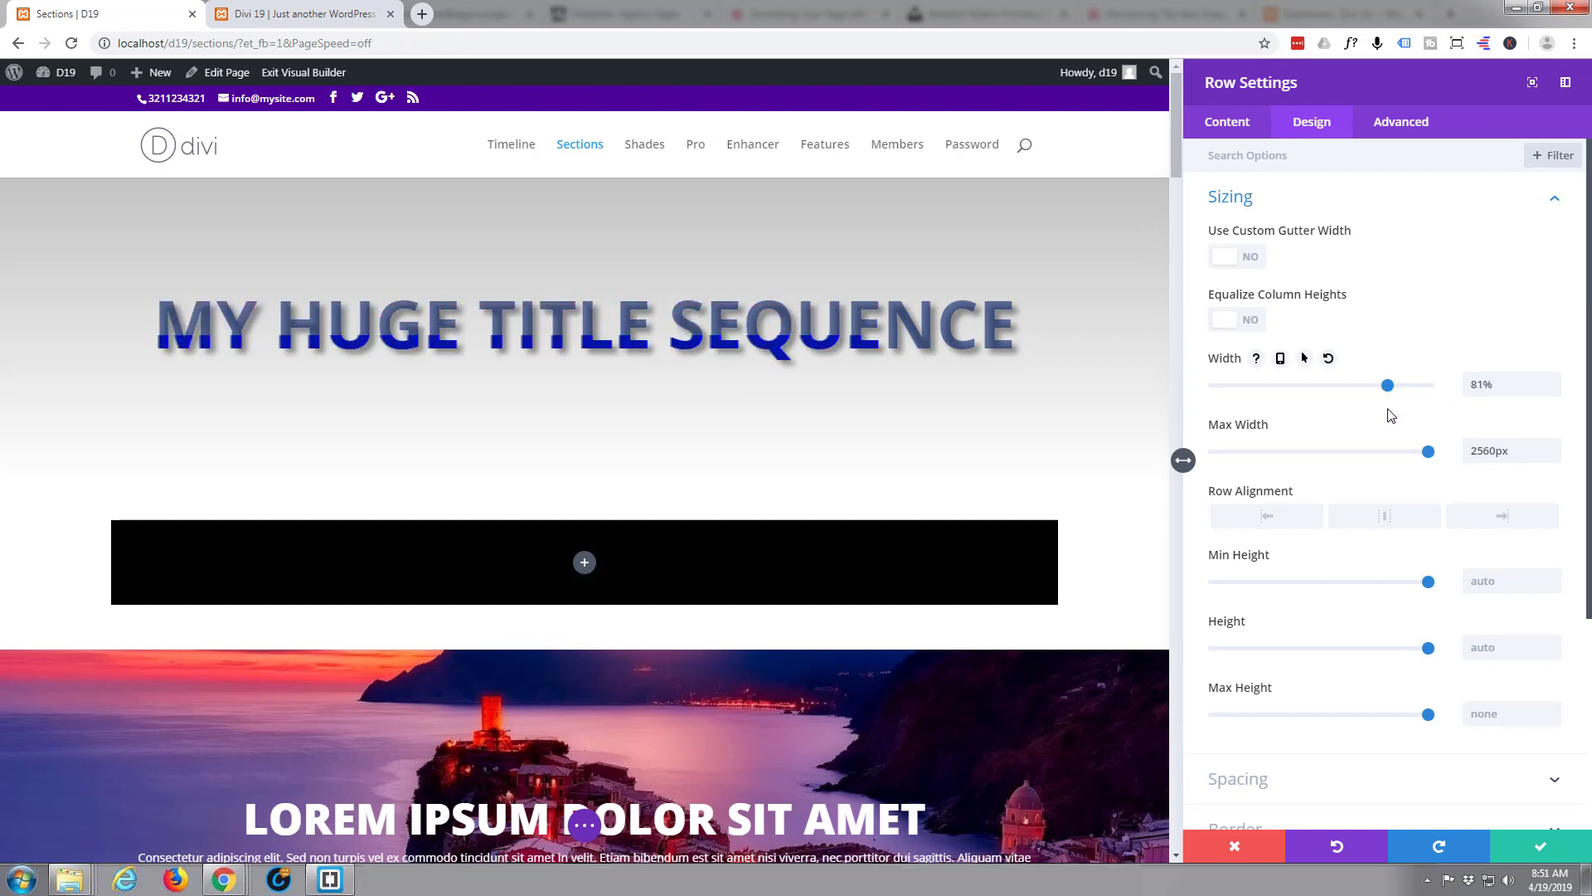
- Save the row settings, then drag the row's edge on the canvas until it spans 100% width
left_click(1540, 849)
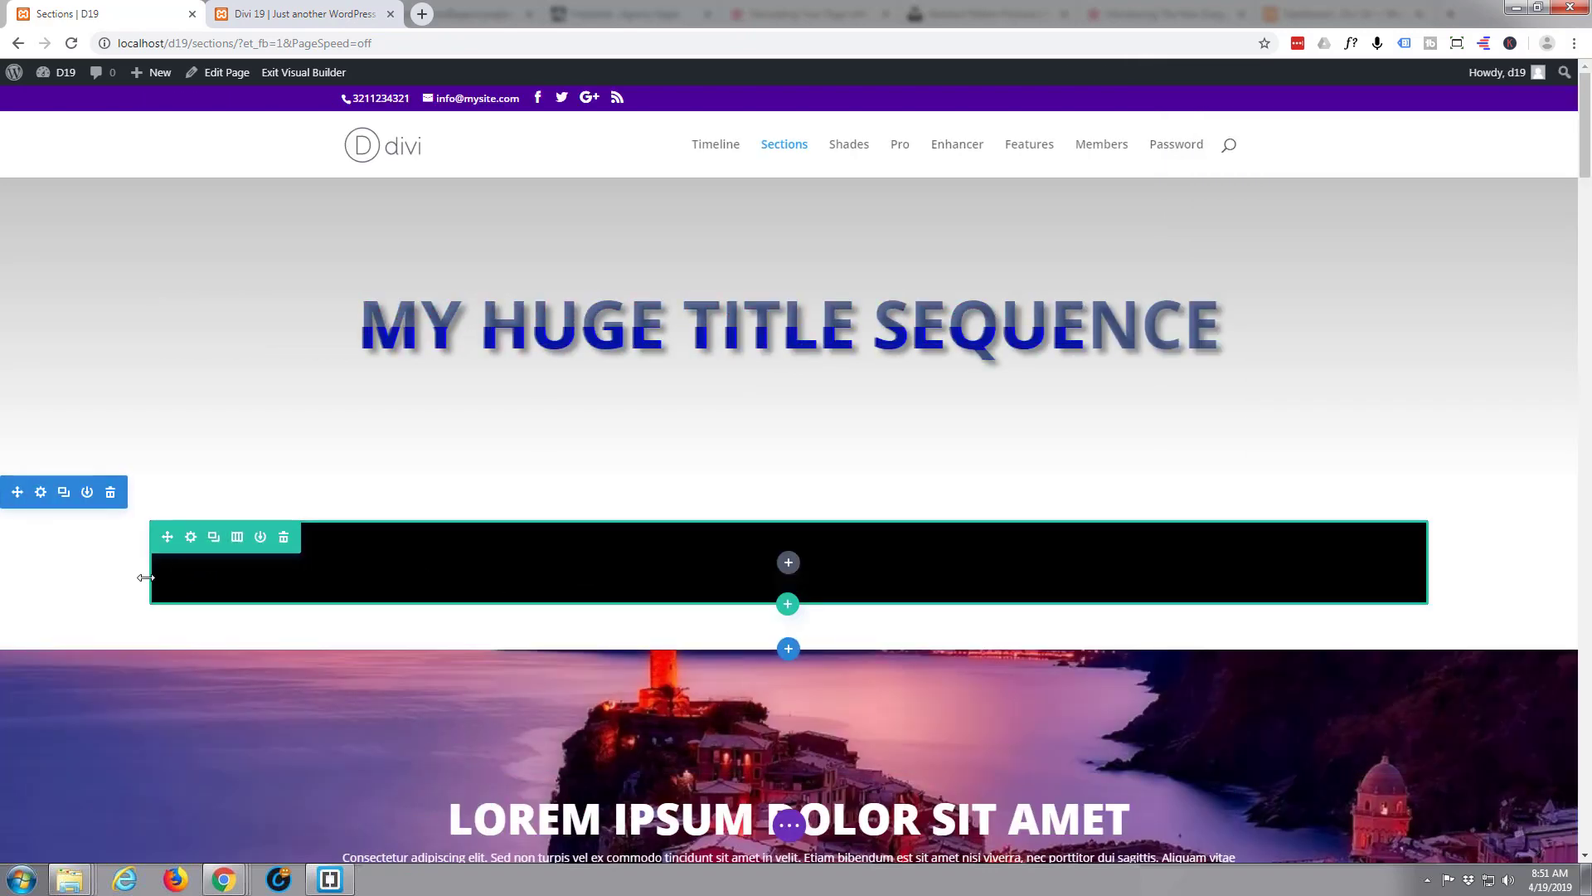
left_click_drag(146, 577, 303, 590)
mouse_move(663, 520)
left_mouse_down()
mouse_move(664, 500)
mouse_move(661, 520)
left_mouse_up()
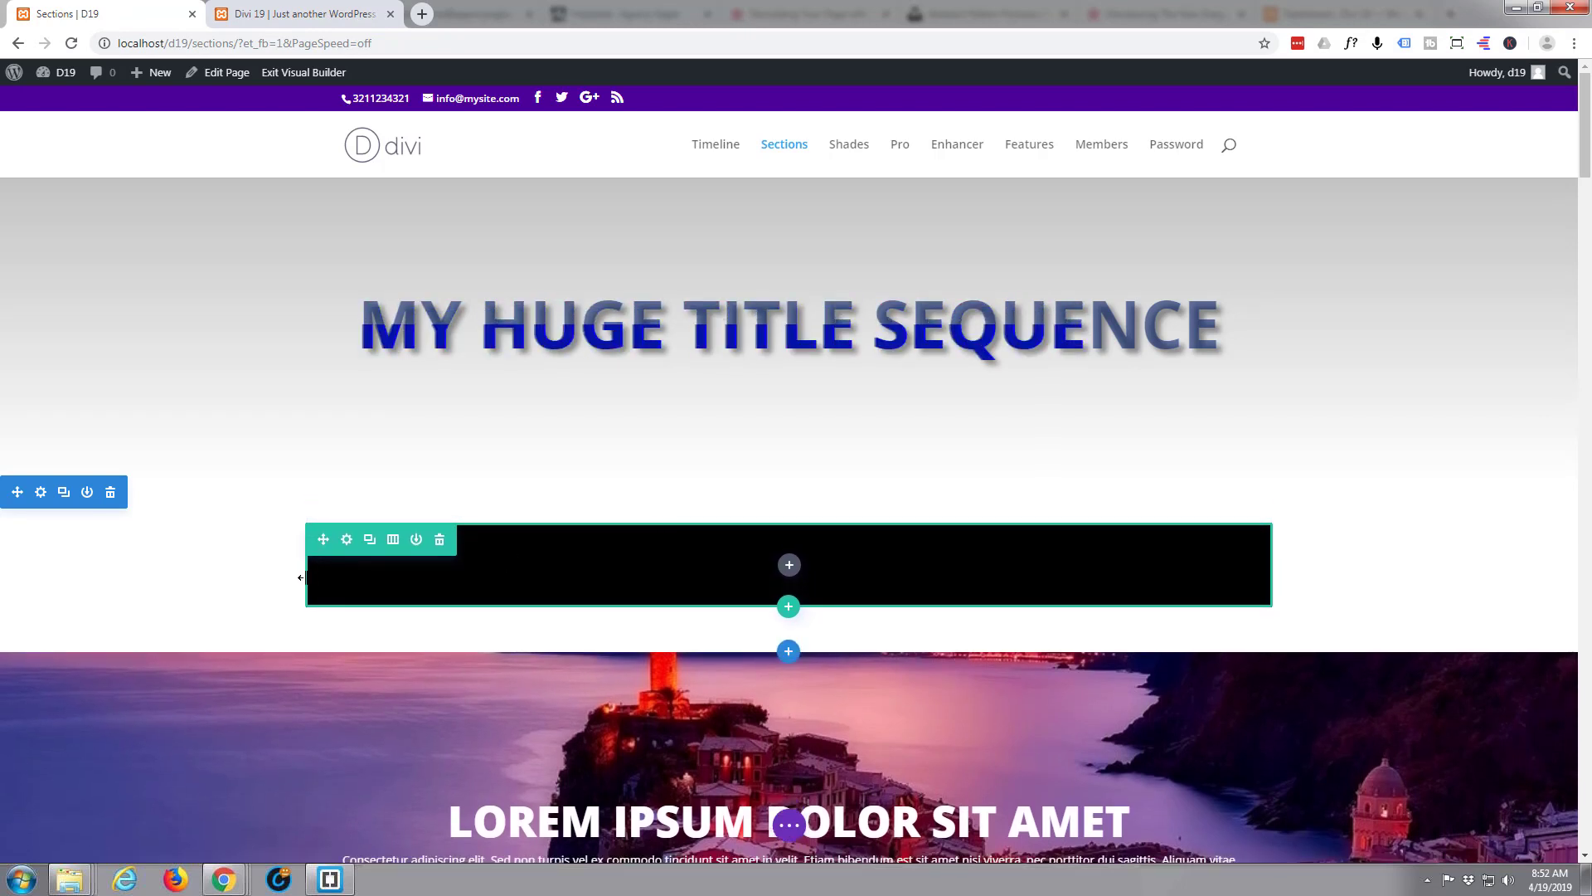
left_click_drag(303, 578, 224, 588)
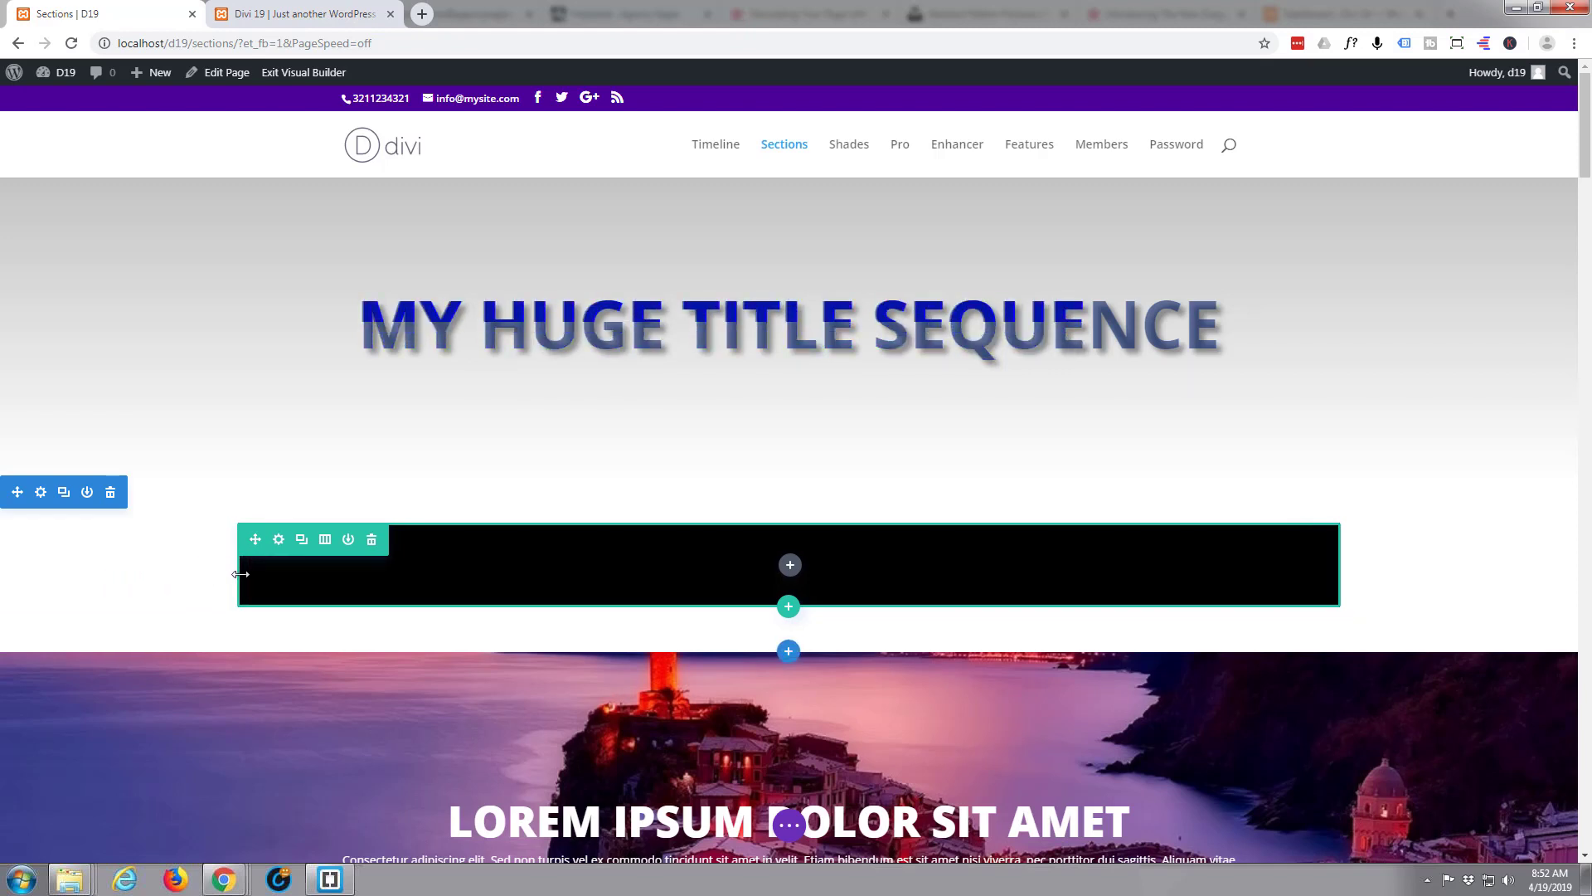
left_click_drag(238, 569, 3, 564)
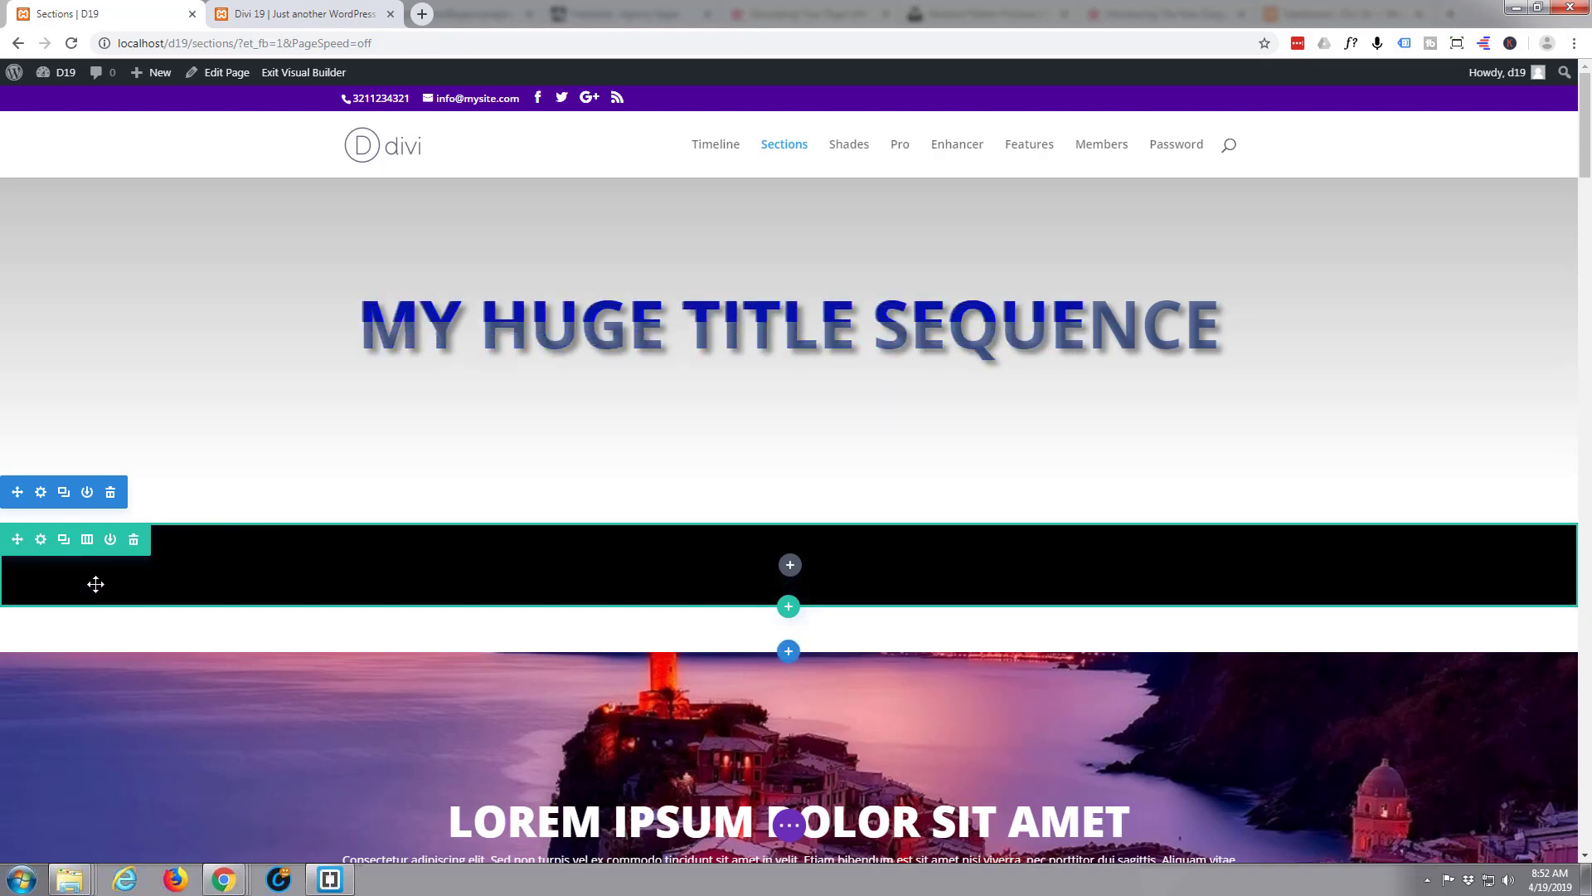
- In the row's Sizing settings, enable Use Custom Gutter Width, set it to 1, and save
left_click(39, 538)
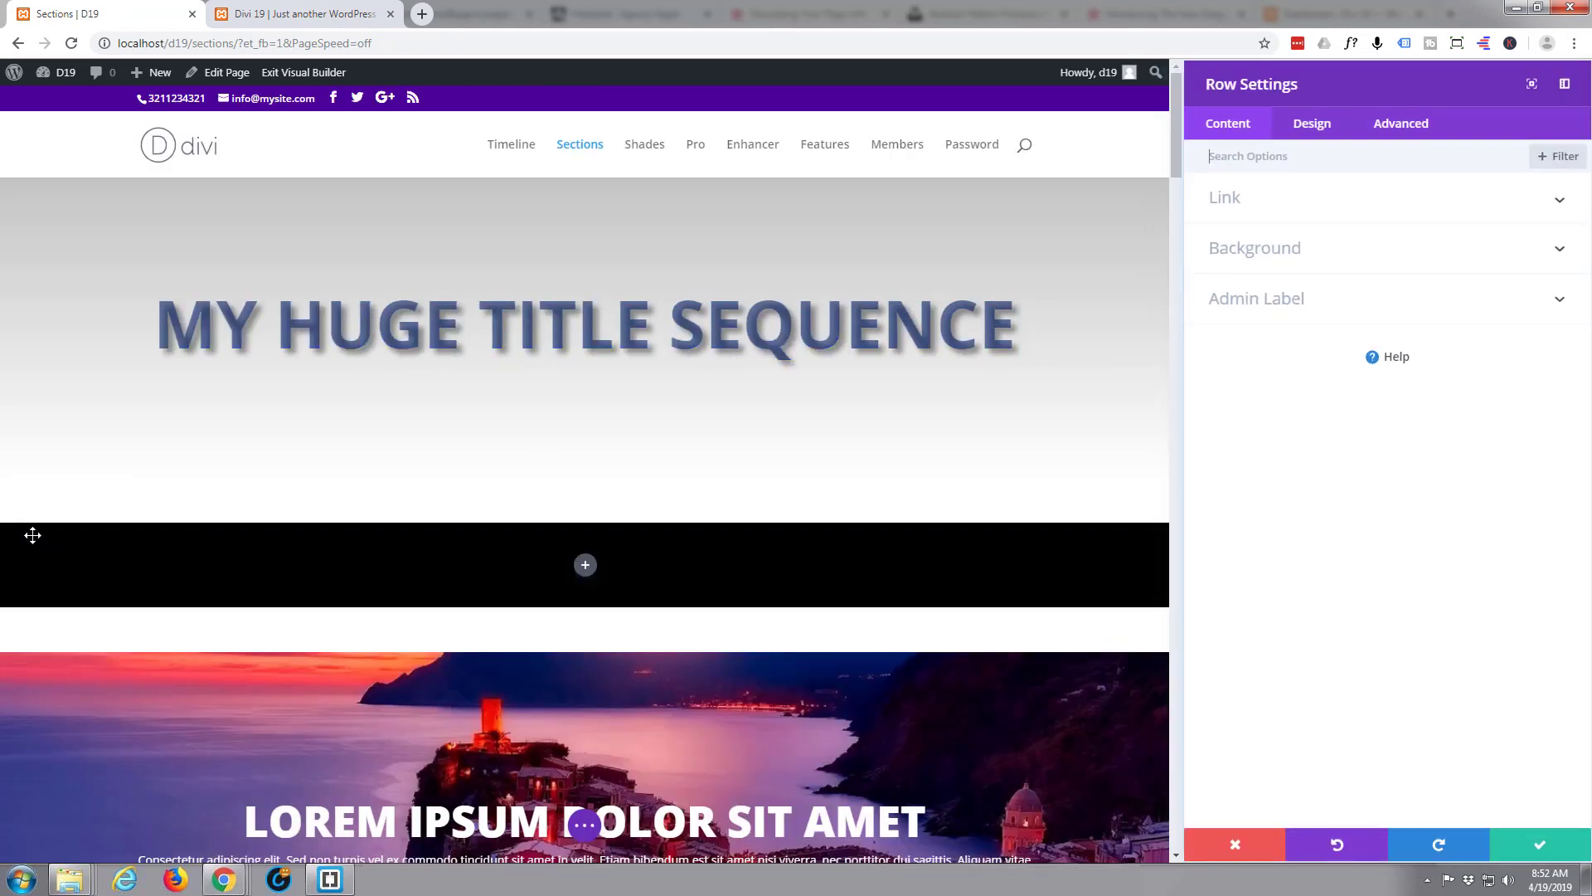
left_click(1314, 124)
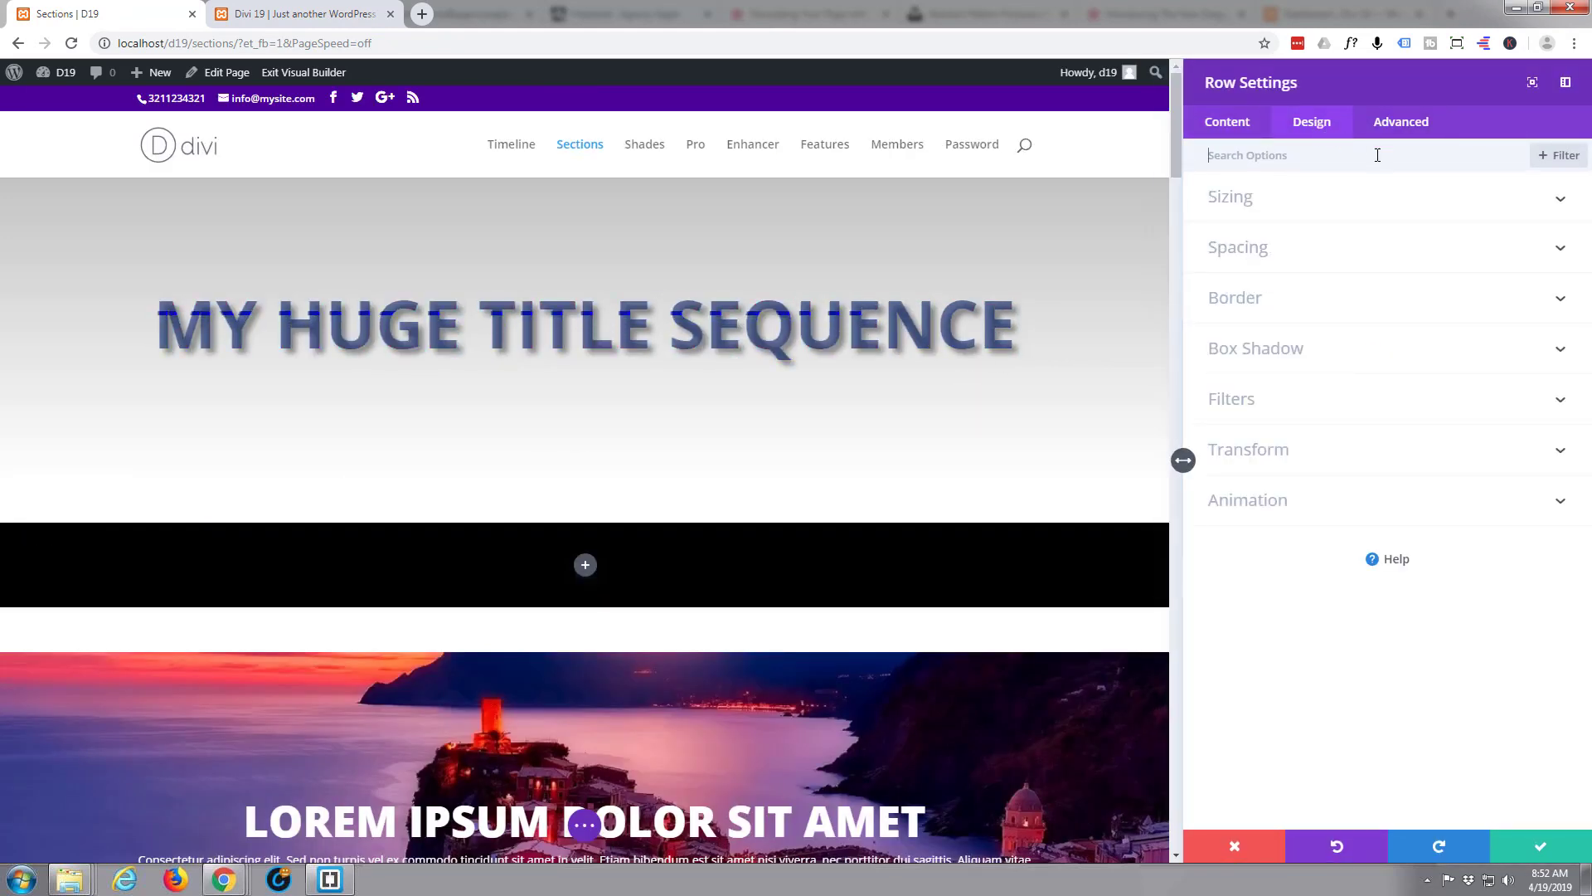
left_click(1368, 206)
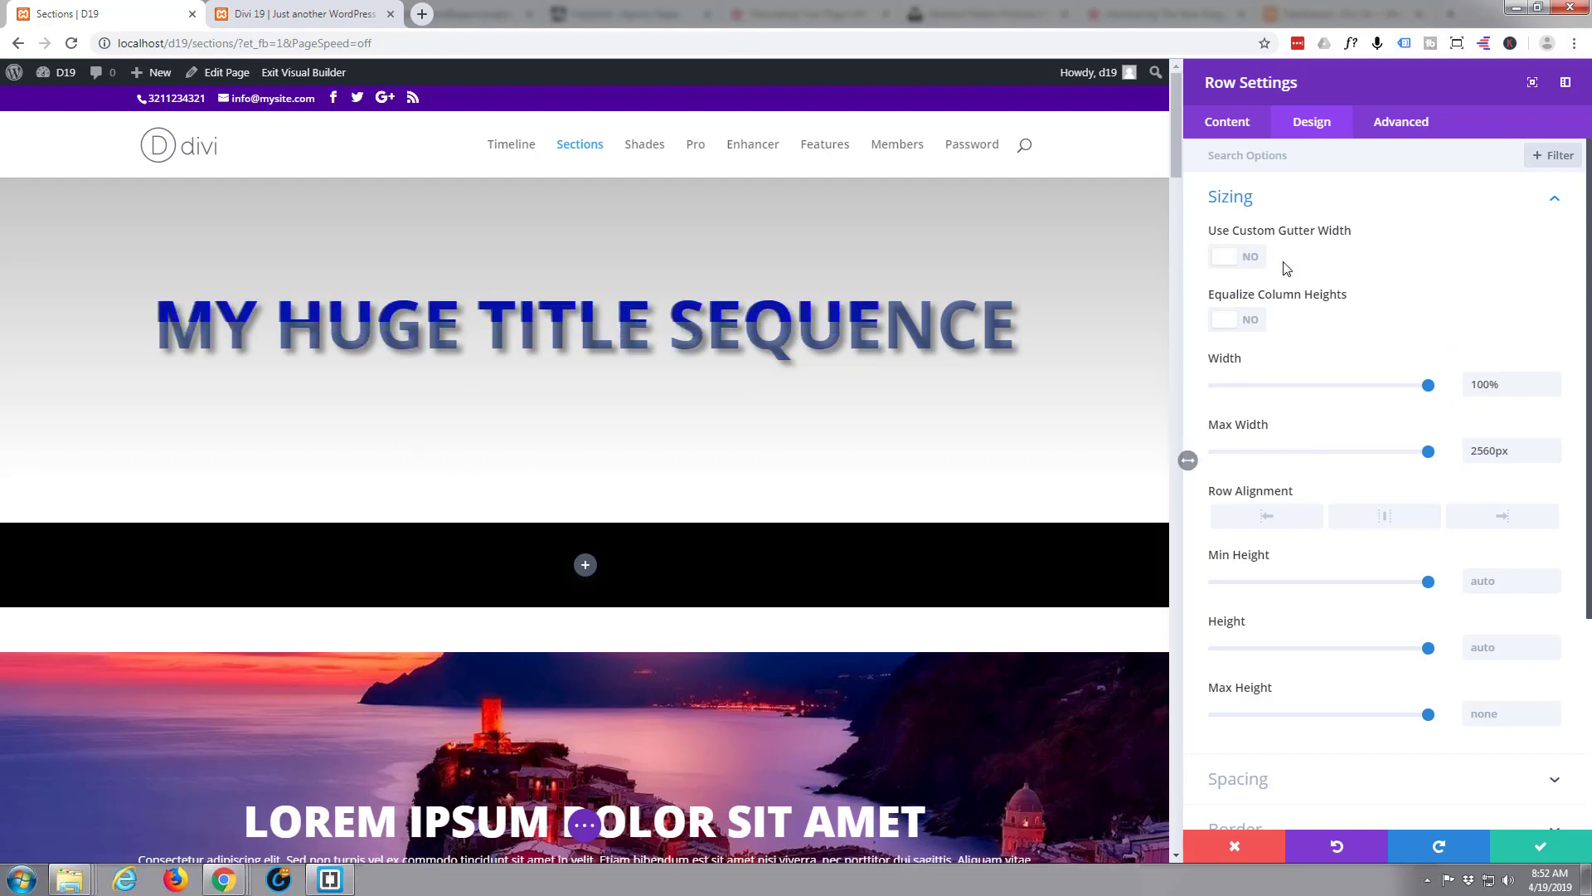
left_click(1258, 258)
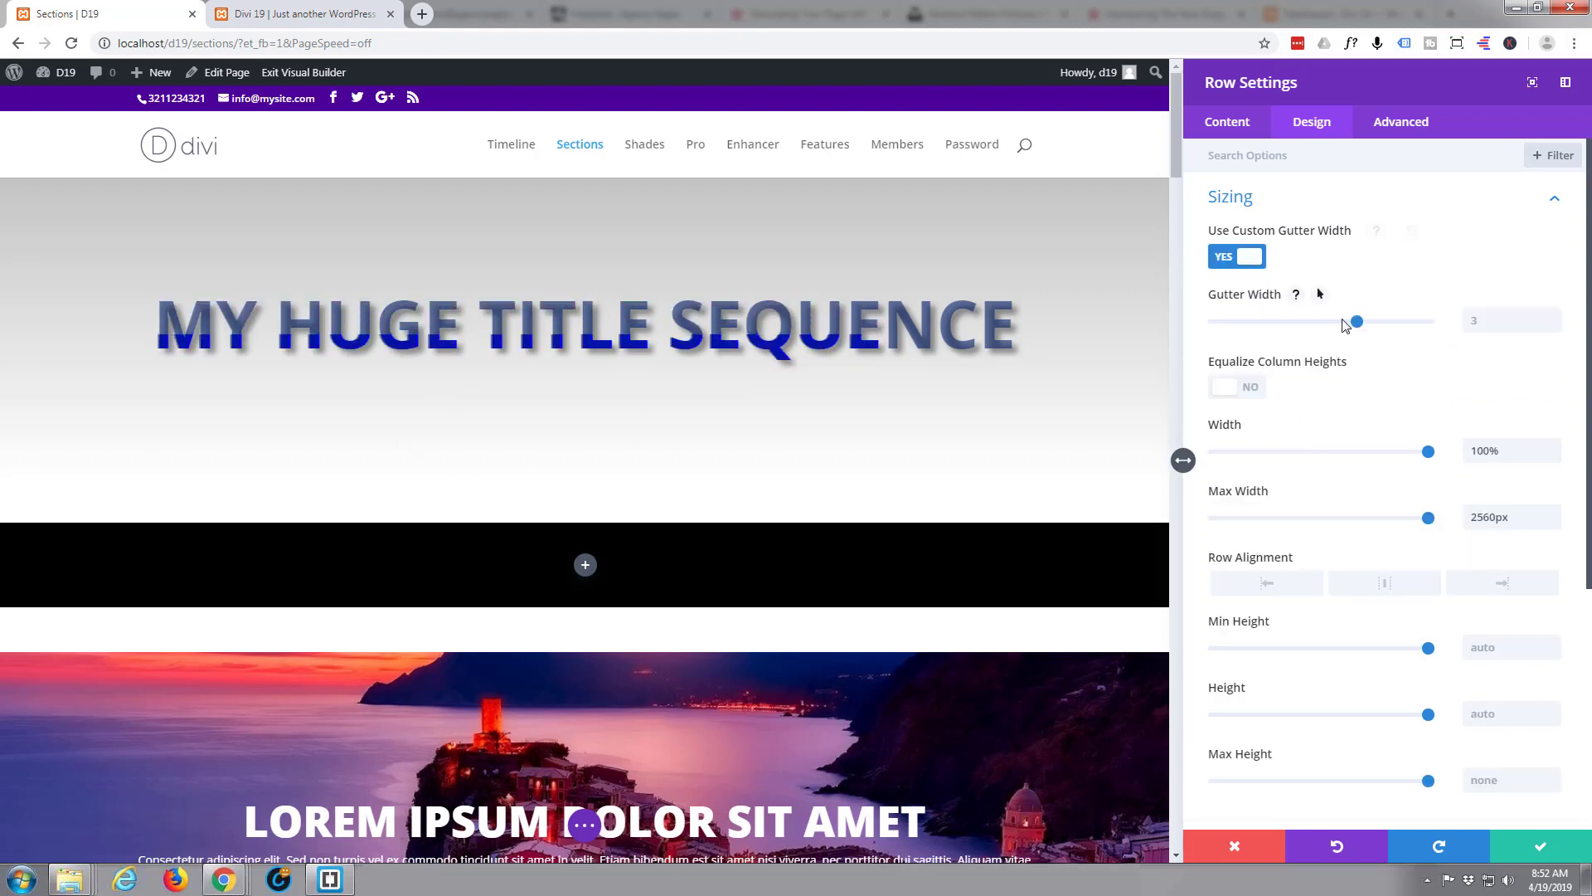
left_click_drag(1327, 325, 1169, 324)
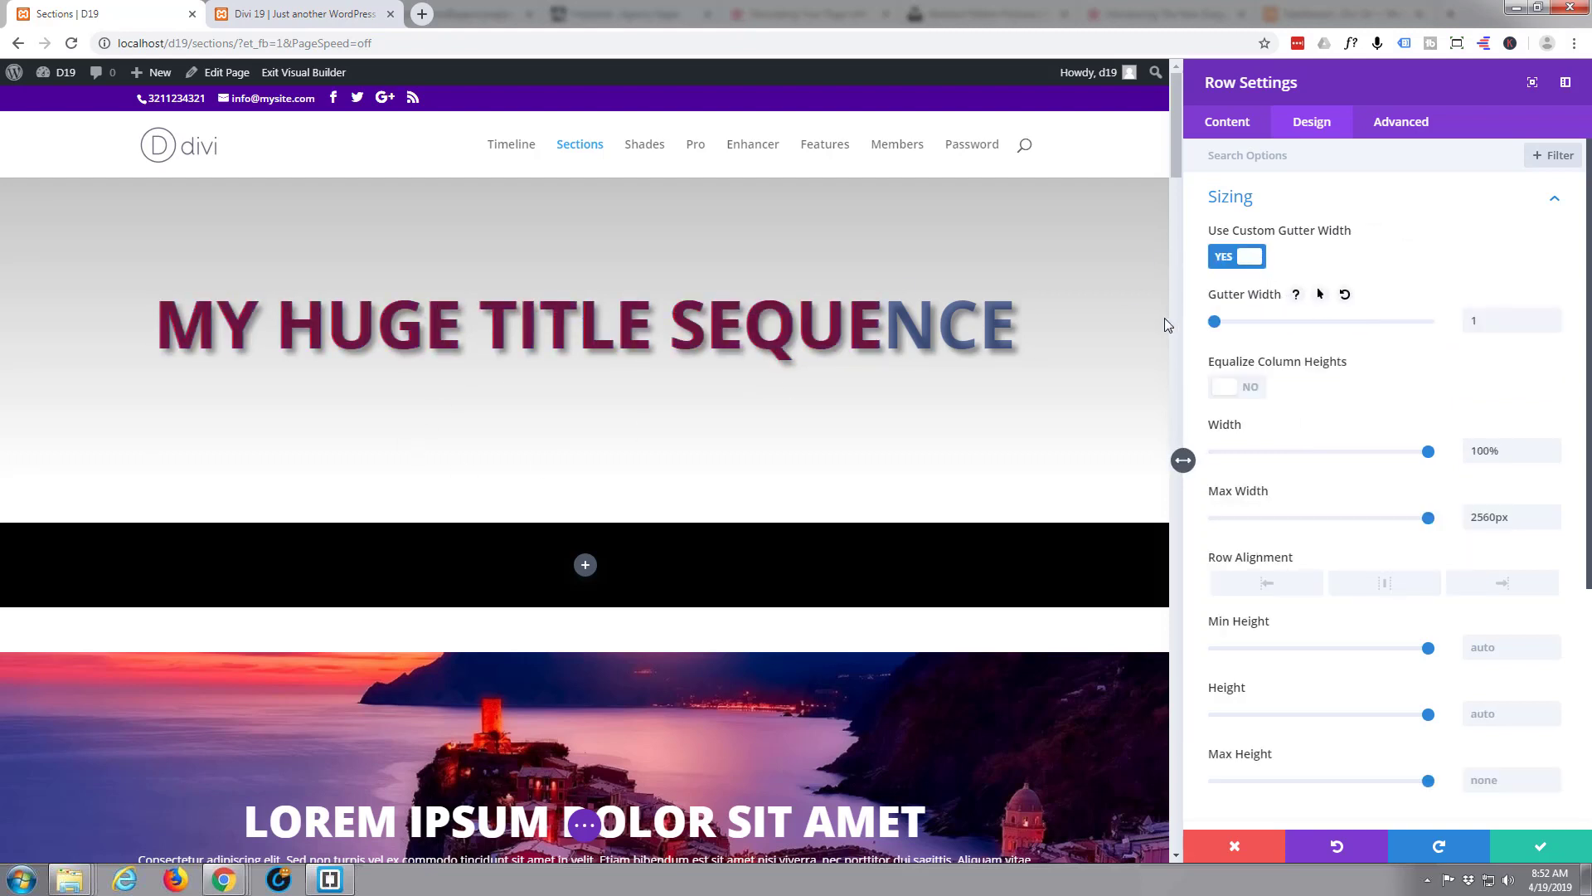
left_click(1532, 847)
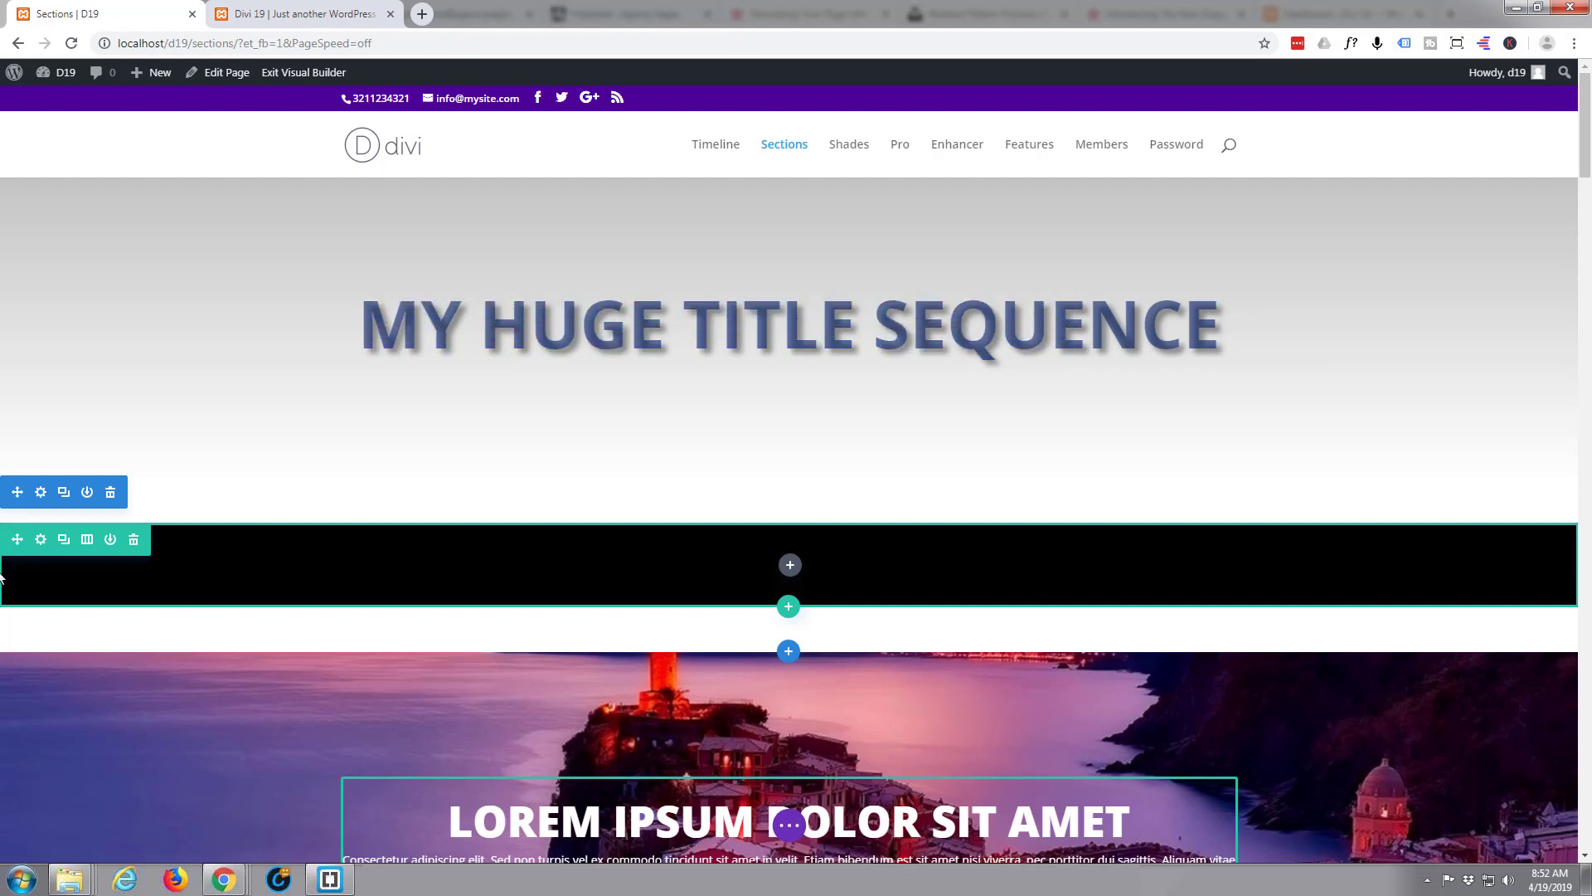
- Drag the black row's left padding handle out to about 110px
left_click_drag(8, 572, 57, 580)
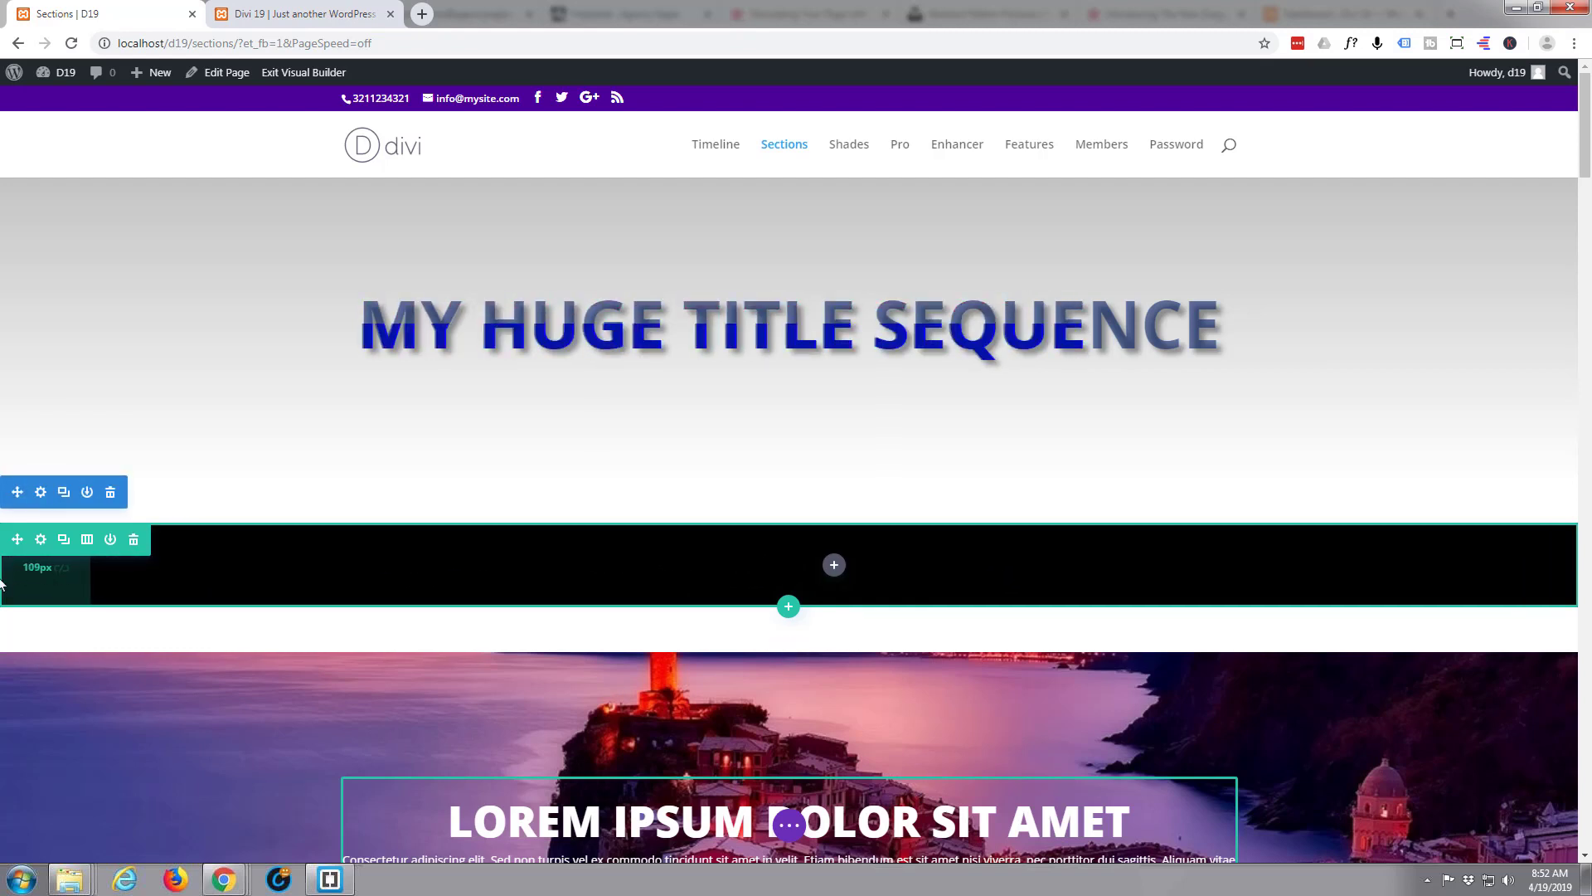